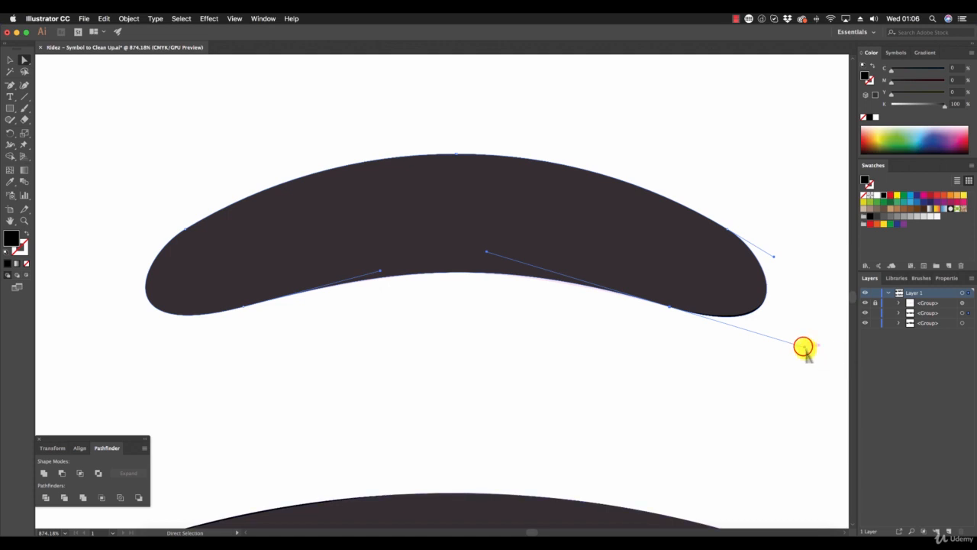
Adjust the curve handles of the lower-right and upper-right anchor points on the symbol's top crescent to follow the traced outline
{"action": "left_click_drag", "start_coordinate": [803, 347], "coordinate": [803, 348]}
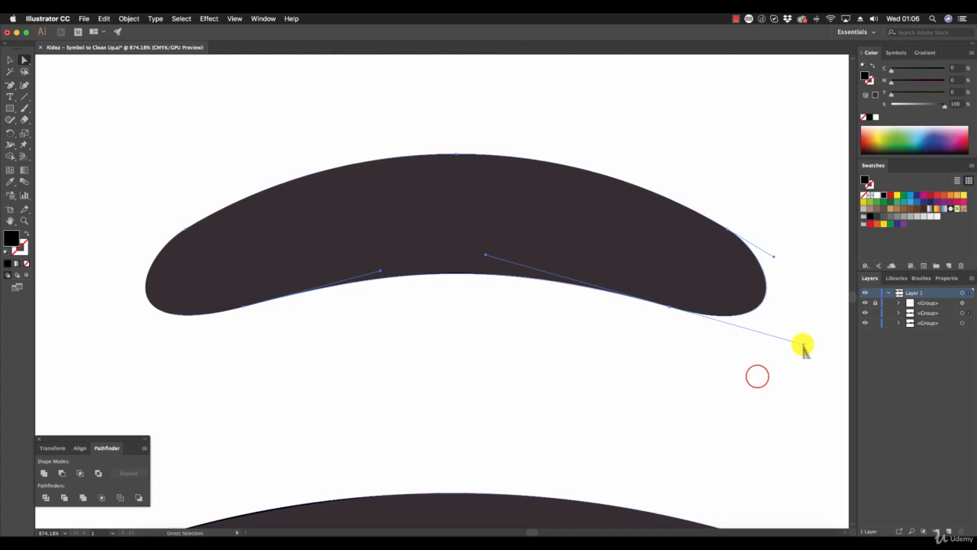
{"action": "left_click", "coordinate": [756, 376]}
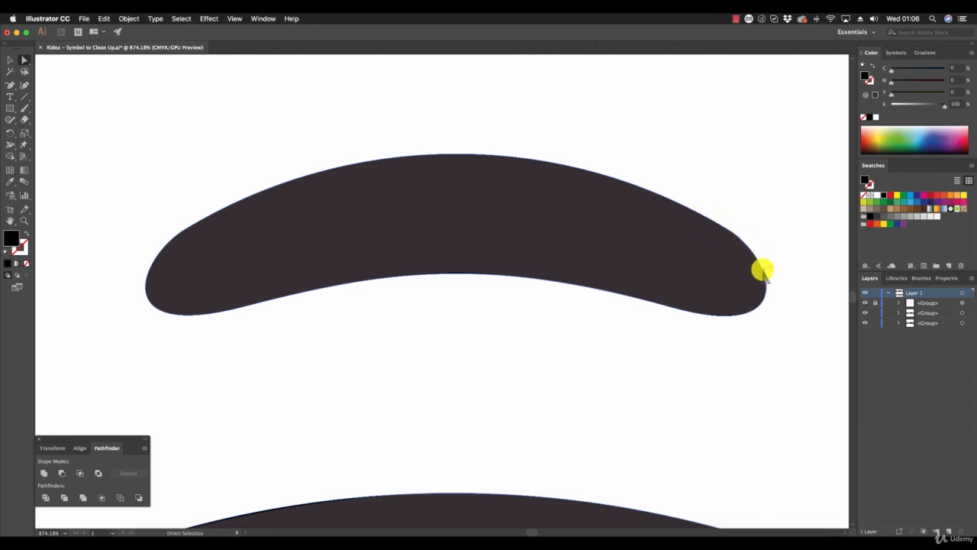
{"action": "left_click", "coordinate": [730, 229]}
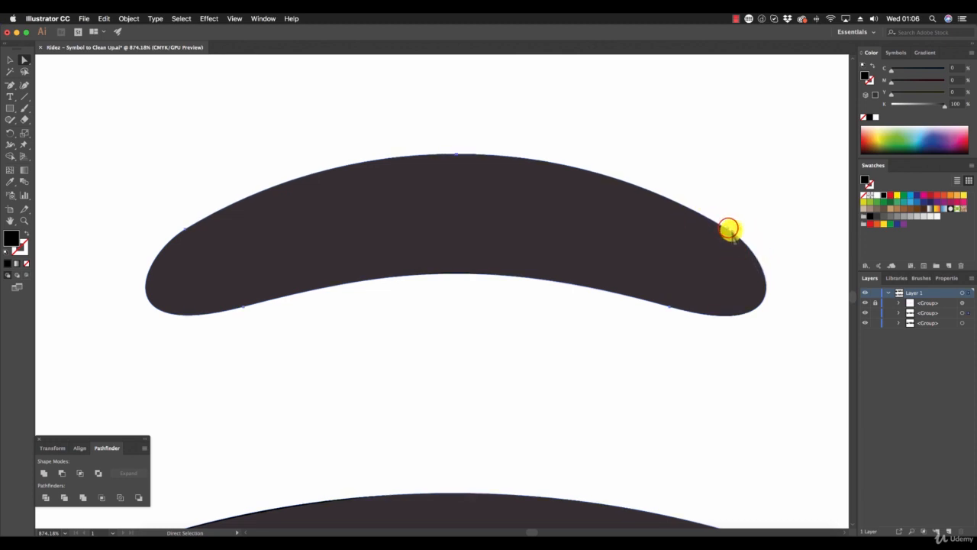
{"action": "left_click", "coordinate": [728, 228]}
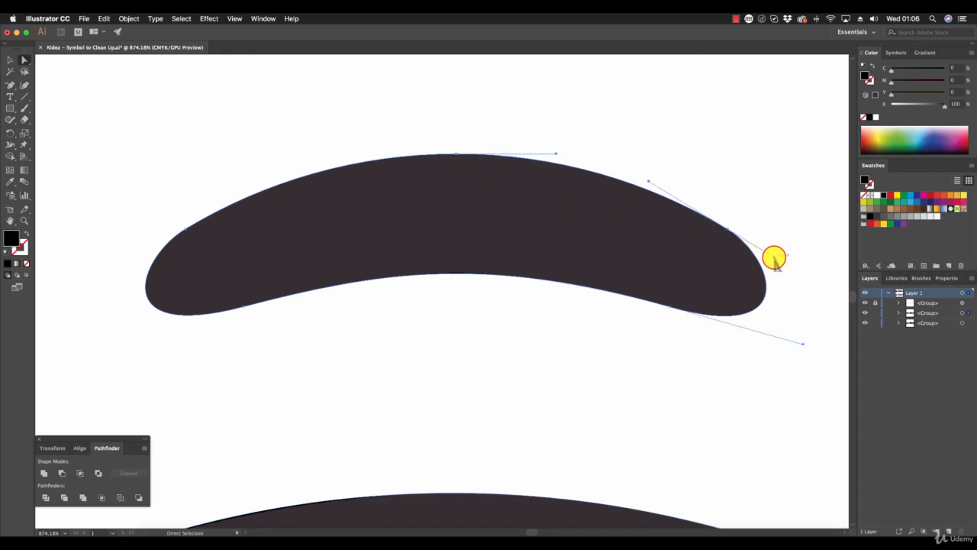
{"action": "mouse_move", "coordinate": [777, 255]}
{"action": "left_mouse_down"}
{"action": "mouse_move", "coordinate": [785, 269]}
{"action": "mouse_move", "coordinate": [774, 262]}
{"action": "left_mouse_up"}
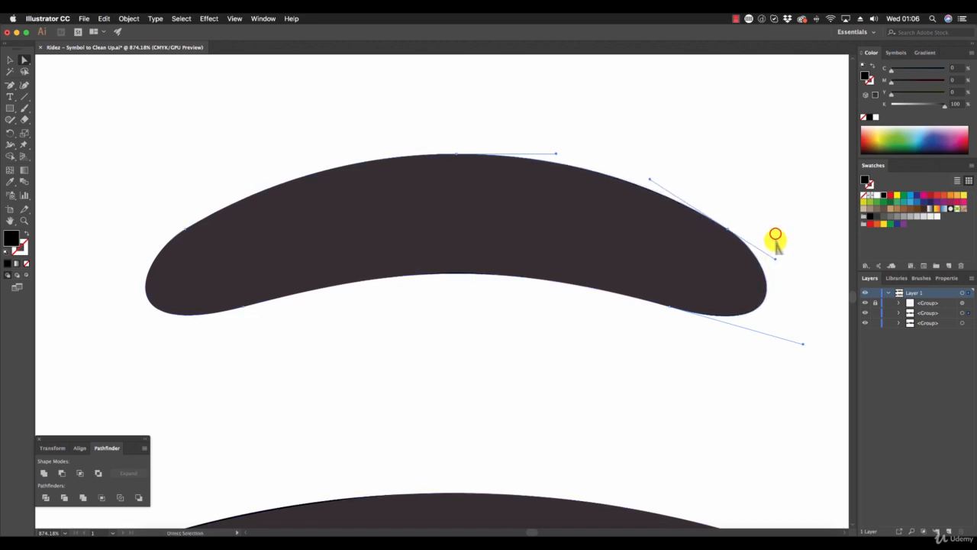
{"action": "left_click", "coordinate": [775, 235]}
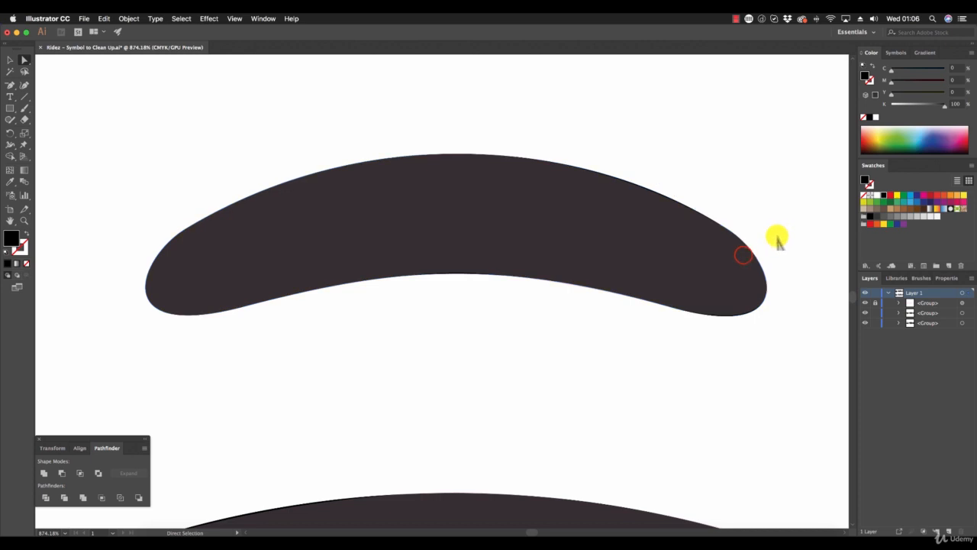
Fine-tune the direction handle of the crescent's upper-right anchor to smooth its rounded right end
{"action": "left_click", "coordinate": [727, 231]}
{"action": "left_click", "coordinate": [727, 231]}
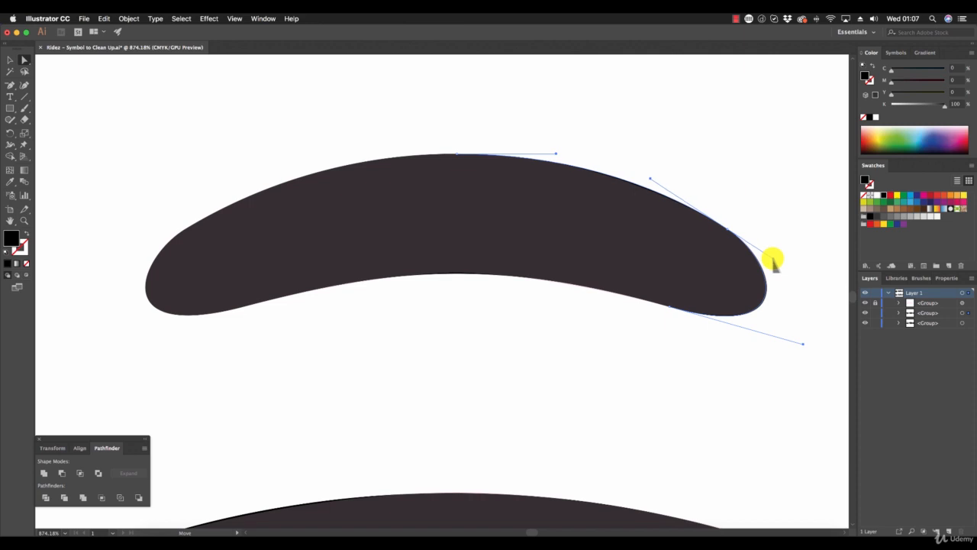
{"action": "left_click_drag", "start_coordinate": [774, 258], "coordinate": [774, 258]}
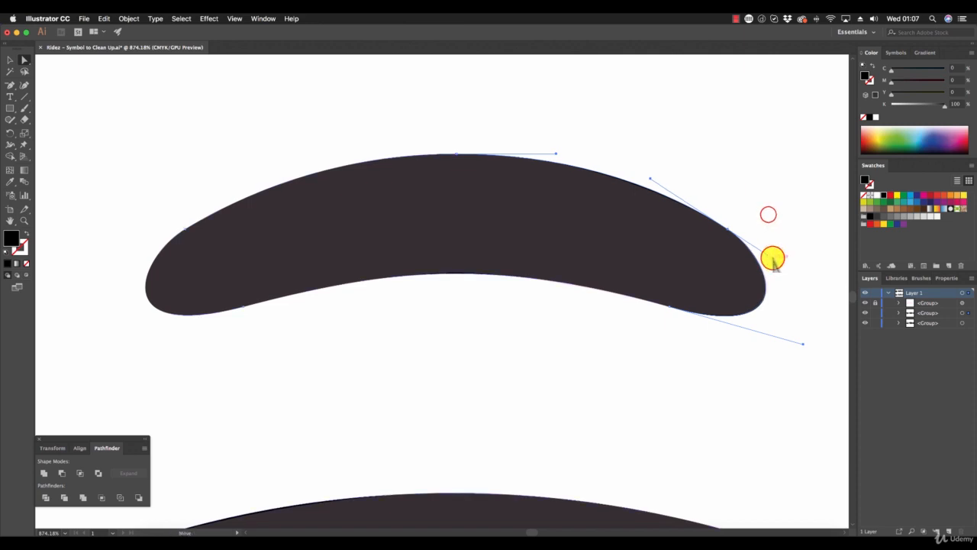
{"action": "left_click", "coordinate": [769, 214]}
{"action": "left_click", "coordinate": [760, 269]}
{"action": "left_click_drag", "start_coordinate": [775, 260], "coordinate": [775, 261]}
{"action": "left_click", "coordinate": [779, 250]}
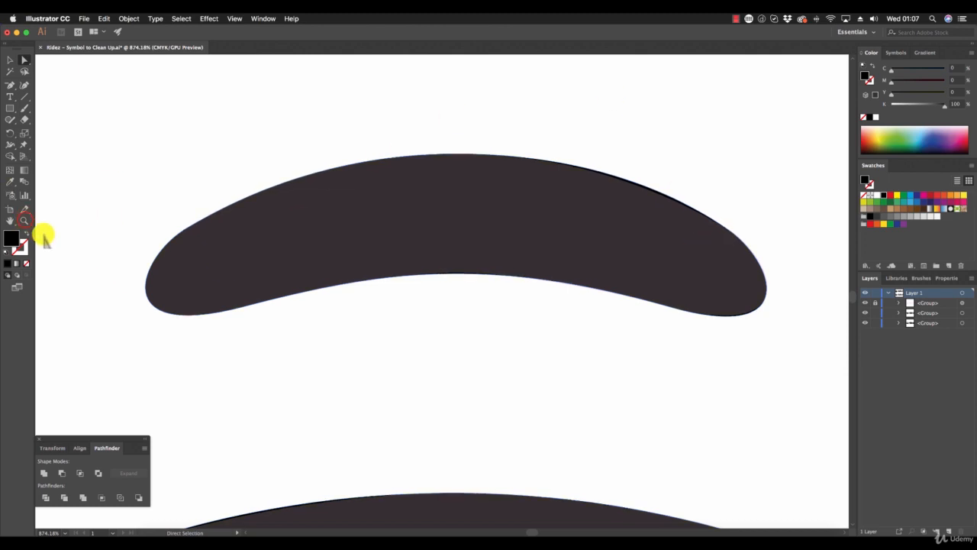
Ungroup the symbol and the lettering so each logo part can be edited separately
{"action": "left_click", "coordinate": [24, 220]}
{"action": "left_click", "coordinate": [566, 381], "text": "alt"}
{"action": "left_click", "coordinate": [514, 363], "text": "alt"}
{"action": "left_click", "coordinate": [464, 341], "text": "alt"}
{"action": "left_click", "coordinate": [420, 329], "text": "alt"}
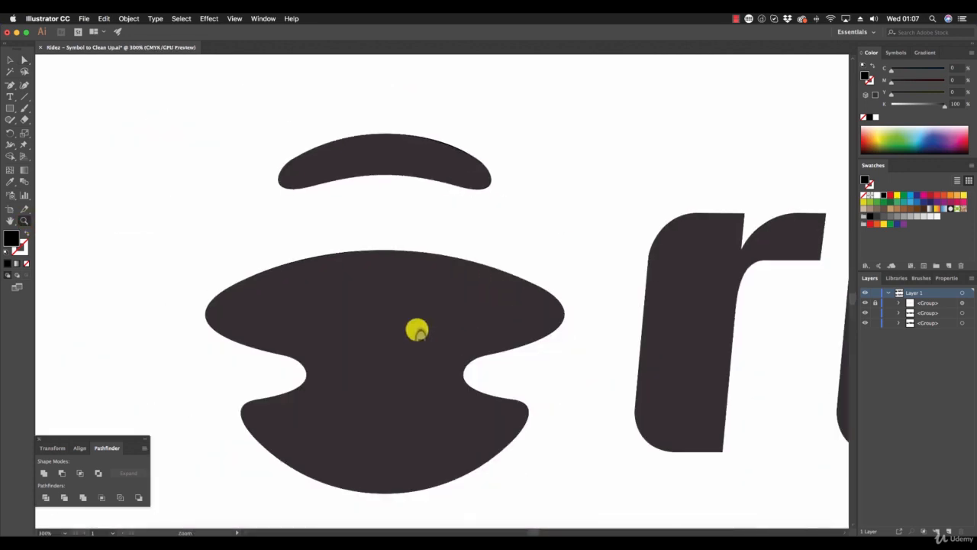
{"action": "left_click", "coordinate": [406, 321], "text": "alt"}
{"action": "left_click", "coordinate": [10, 60]}
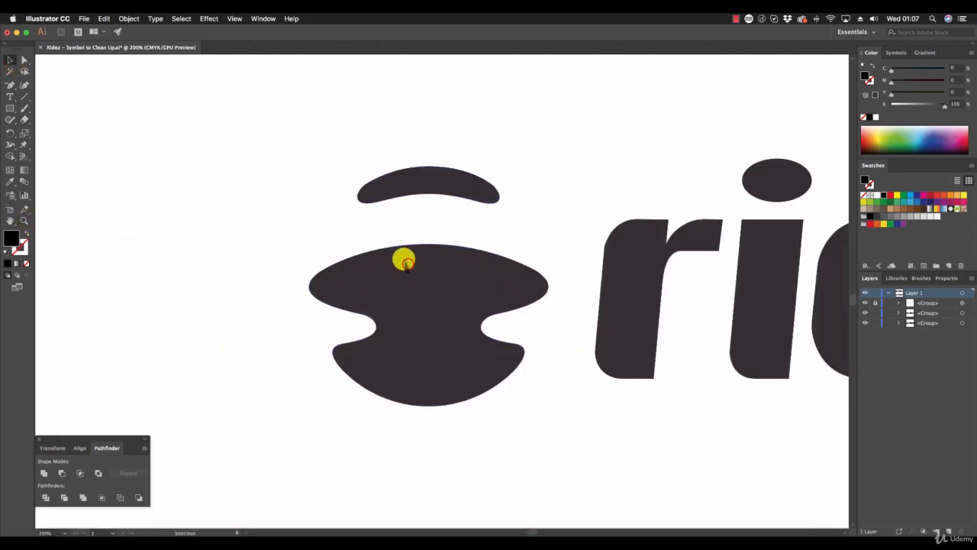
{"action": "left_click", "coordinate": [405, 262]}
{"action": "left_click", "coordinate": [131, 17]}
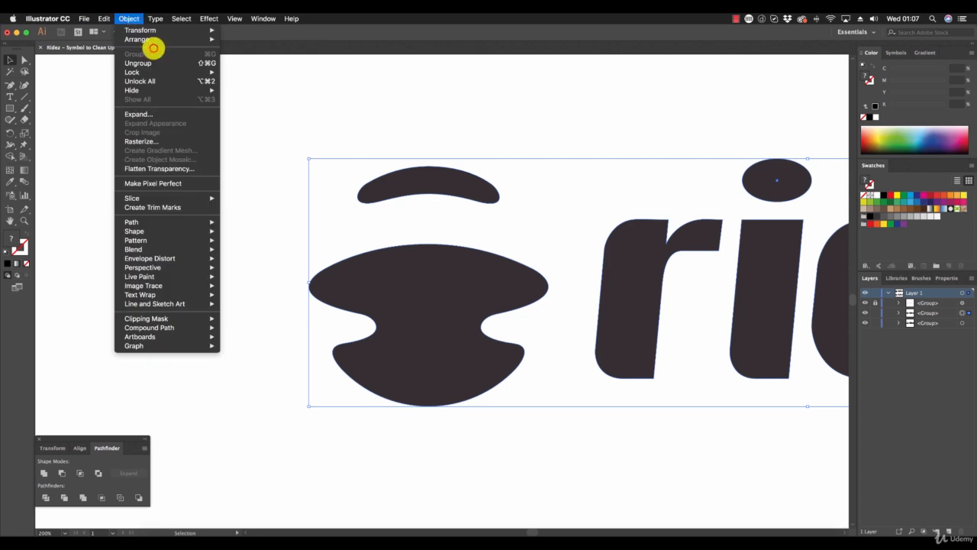
{"action": "left_click", "coordinate": [168, 63]}
{"action": "left_click", "coordinate": [417, 110]}
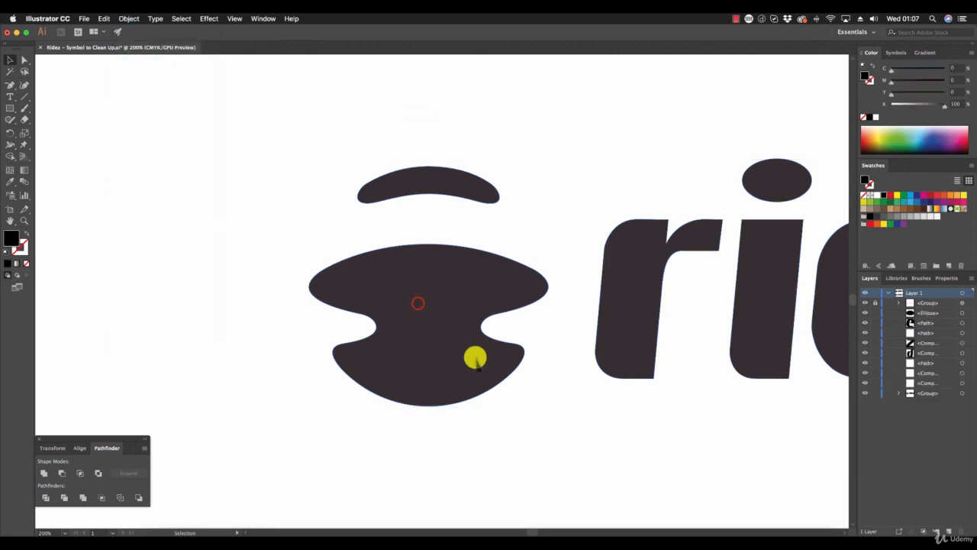
Select the symbol on its own and make it a compound shape
{"action": "left_click", "coordinate": [417, 303]}
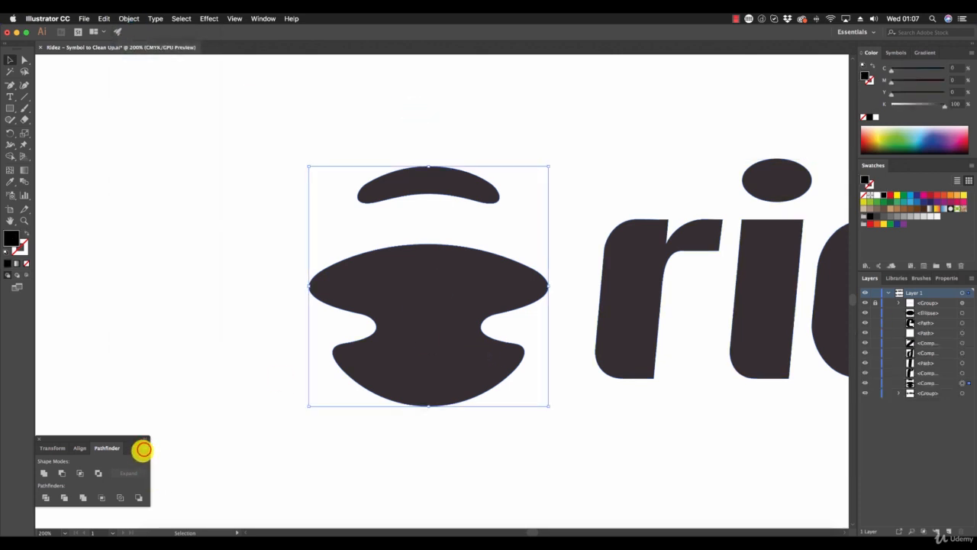
{"action": "left_click", "coordinate": [145, 448]}
{"action": "left_click", "coordinate": [187, 487]}
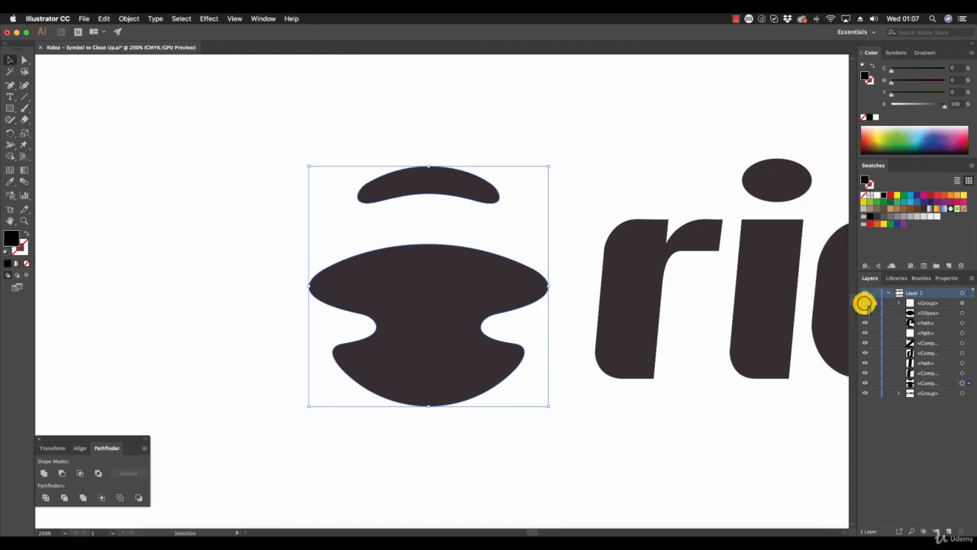
Hide the locked group overlaying the logo and clear the selection
{"action": "left_click", "coordinate": [866, 303]}
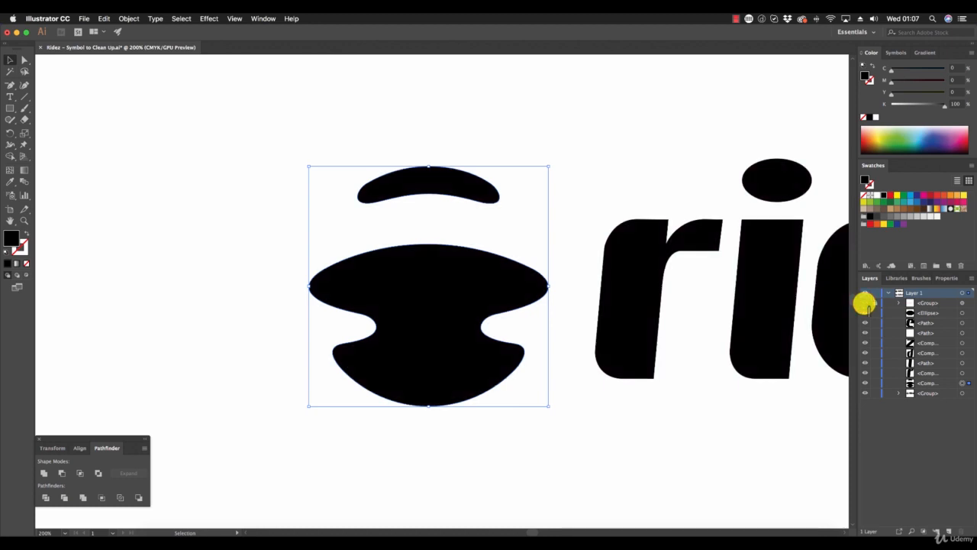
{"action": "left_click", "coordinate": [622, 154]}
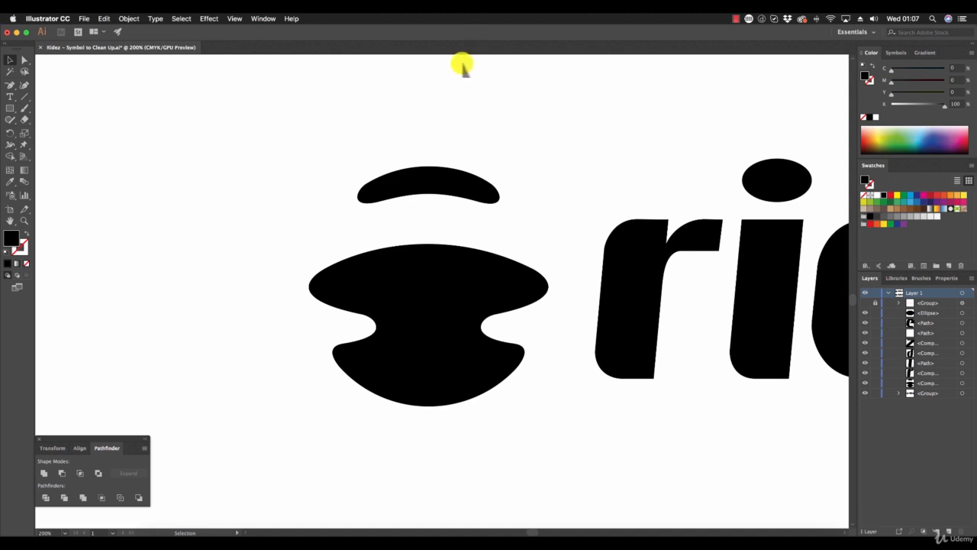
{"action": "left_click", "coordinate": [439, 283]}
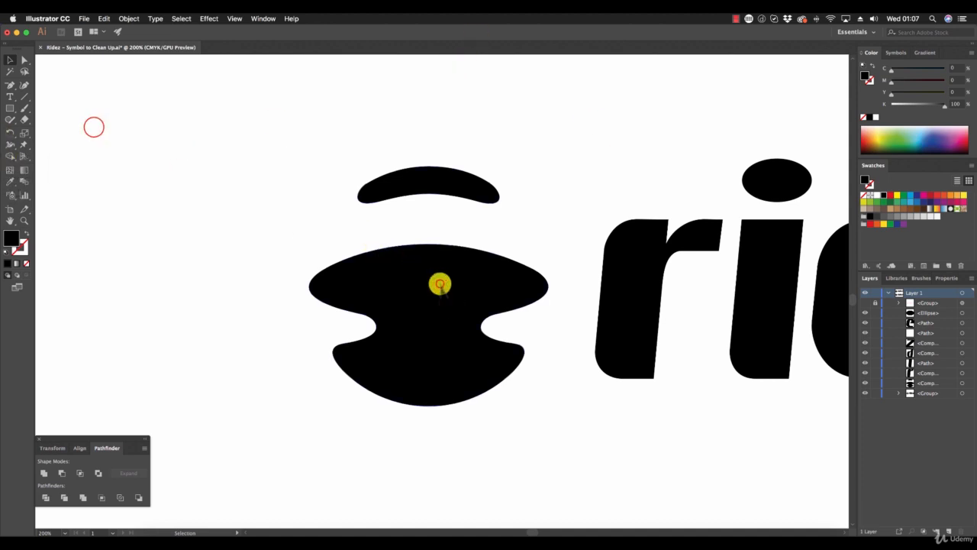
{"action": "left_click", "coordinate": [52, 125]}
Draw a rectangle about 62 by 120 mm covering the symbol's left half, with its right edge on the vertical centre line
{"action": "left_click_drag", "start_coordinate": [10, 108], "coordinate": [25, 108]}
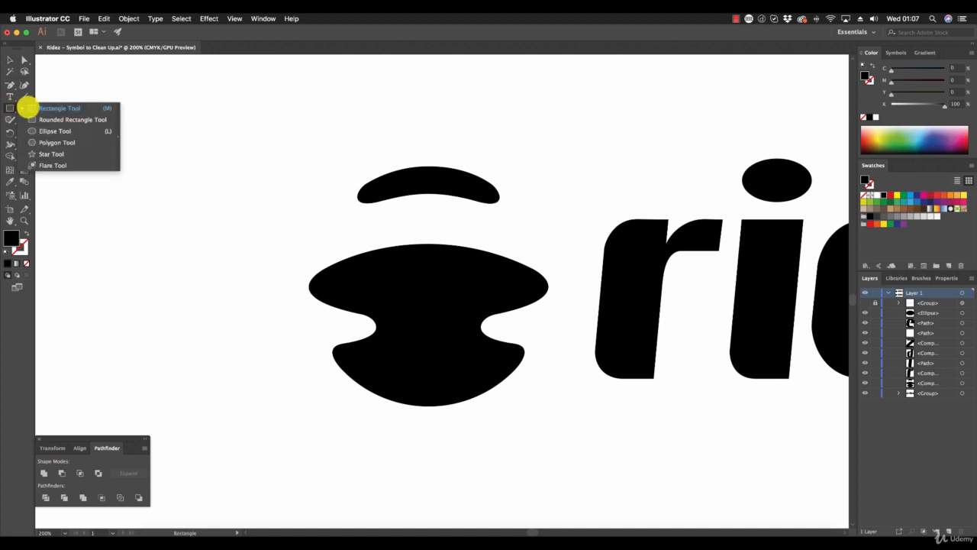
{"action": "left_click_drag", "start_coordinate": [262, 151], "coordinate": [429, 475]}
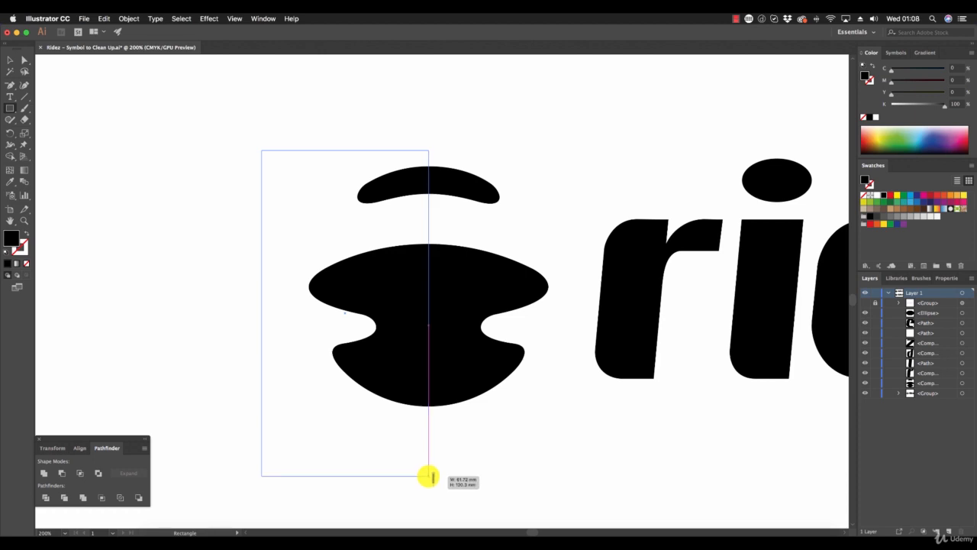
{"action": "left_click_drag", "start_coordinate": [429, 476], "coordinate": [429, 476]}
Subtract the rectangle from the symbol so only its right half is left
{"action": "left_click", "coordinate": [10, 60]}
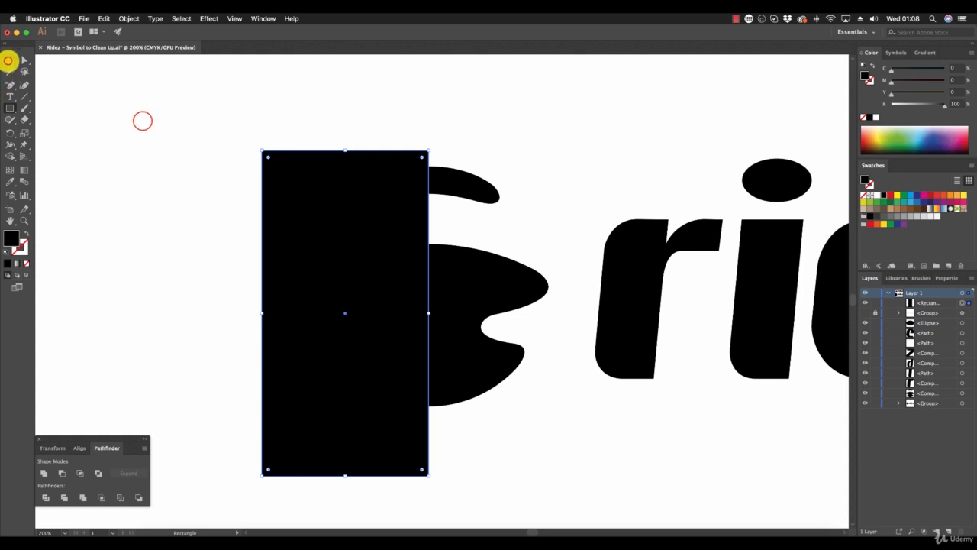
{"action": "left_click_drag", "start_coordinate": [142, 120], "coordinate": [501, 355]}
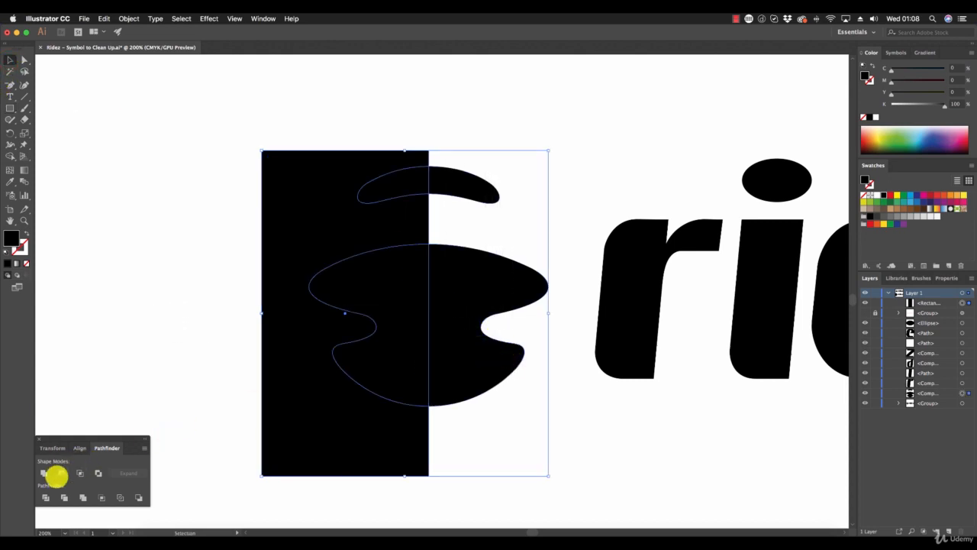
{"action": "left_click", "coordinate": [56, 476]}
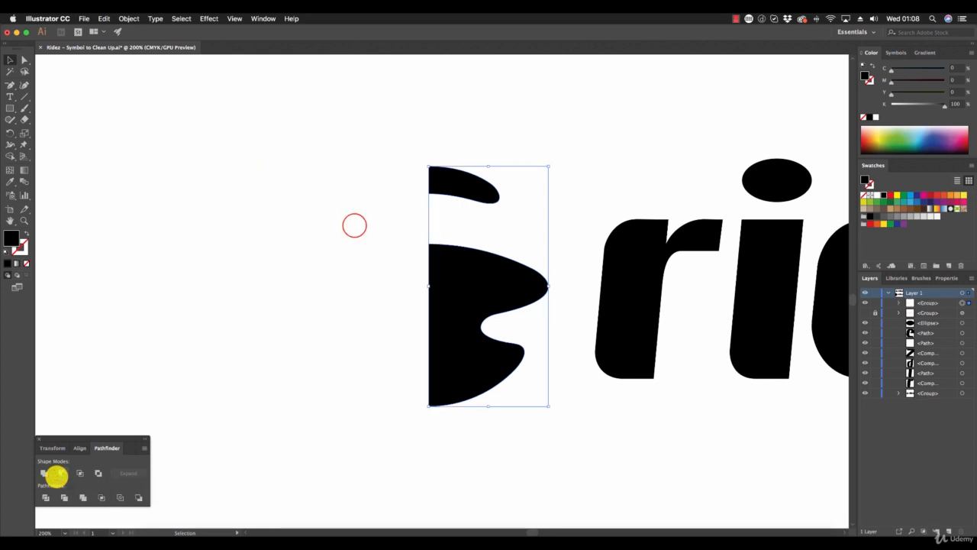
{"action": "left_click", "coordinate": [354, 226]}
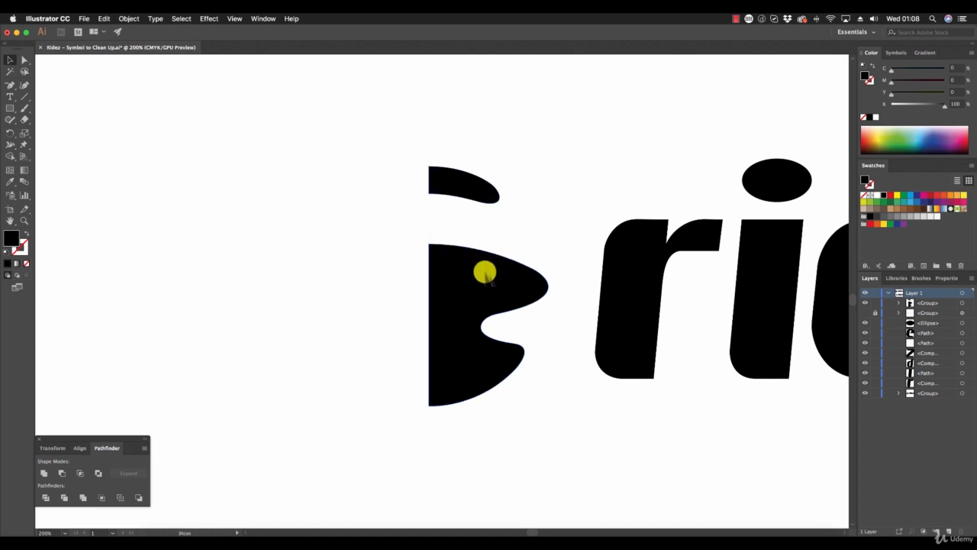
Duplicate the half symbol to its left and reflect the copy across the vertical axis
{"action": "left_click_drag", "start_coordinate": [492, 273], "coordinate": [358, 273]}
{"action": "right_click", "coordinate": [358, 273]}
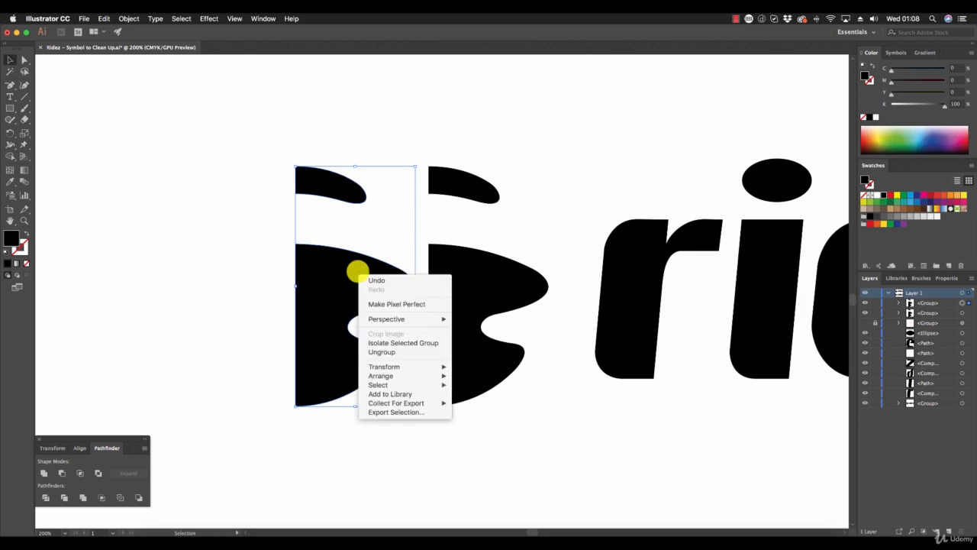
{"action": "mouse_move", "coordinate": [437, 370]}
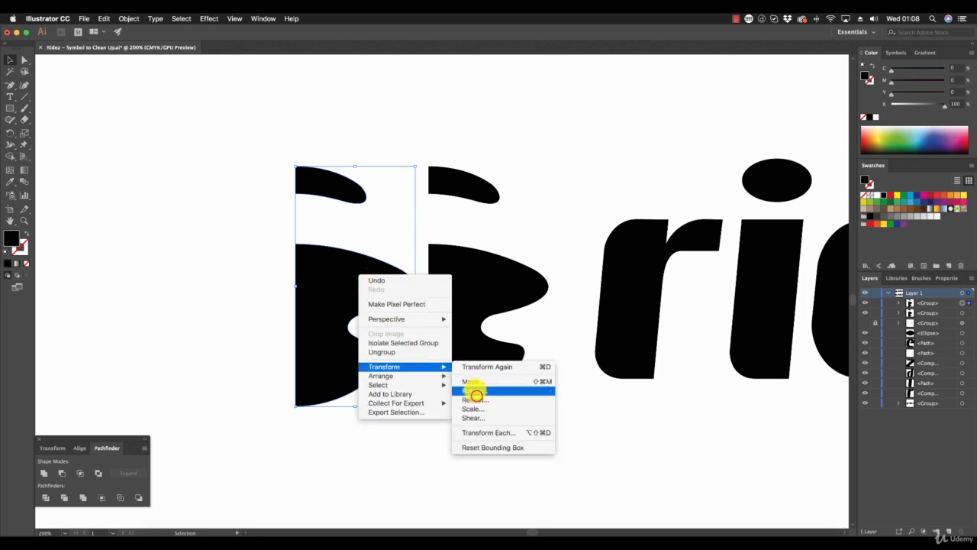
{"action": "left_click", "coordinate": [475, 398]}
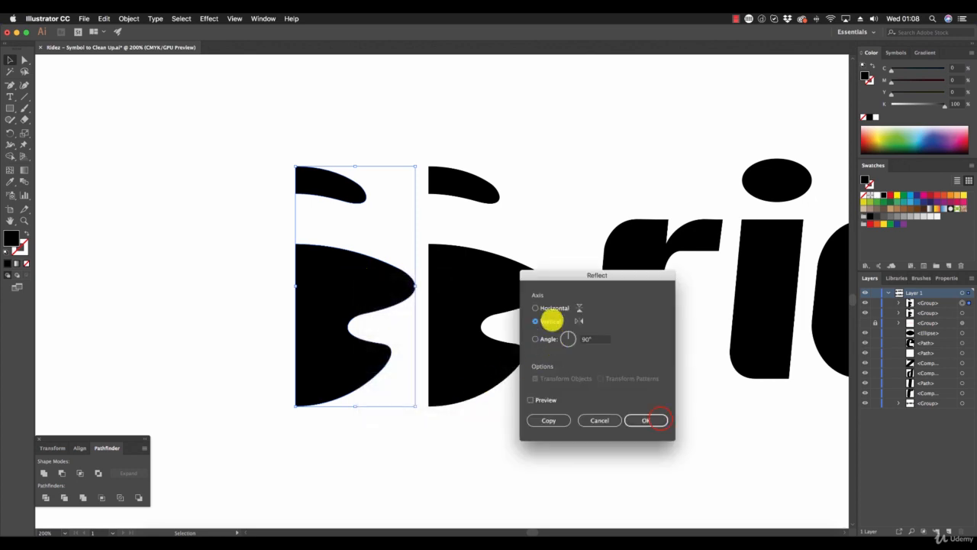
{"action": "left_click", "coordinate": [658, 421]}
{"action": "left_click", "coordinate": [573, 175]}
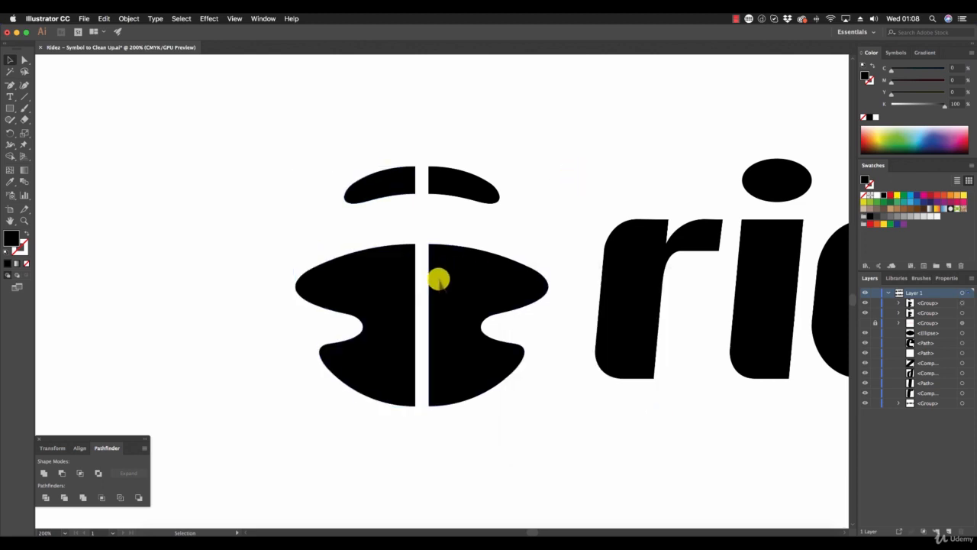
Move the mirrored half horizontally about 5 mm so its straight edge meets the right half at the centre line
{"action": "left_click_drag", "start_coordinate": [413, 291], "coordinate": [427, 294]}
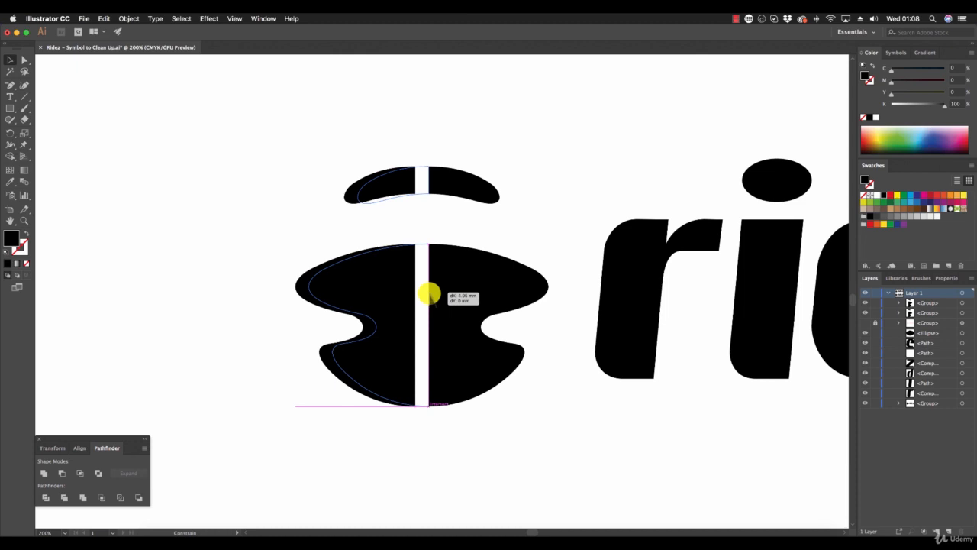
{"action": "left_click_drag", "start_coordinate": [429, 292], "coordinate": [429, 291]}
{"action": "left_click", "coordinate": [524, 223]}
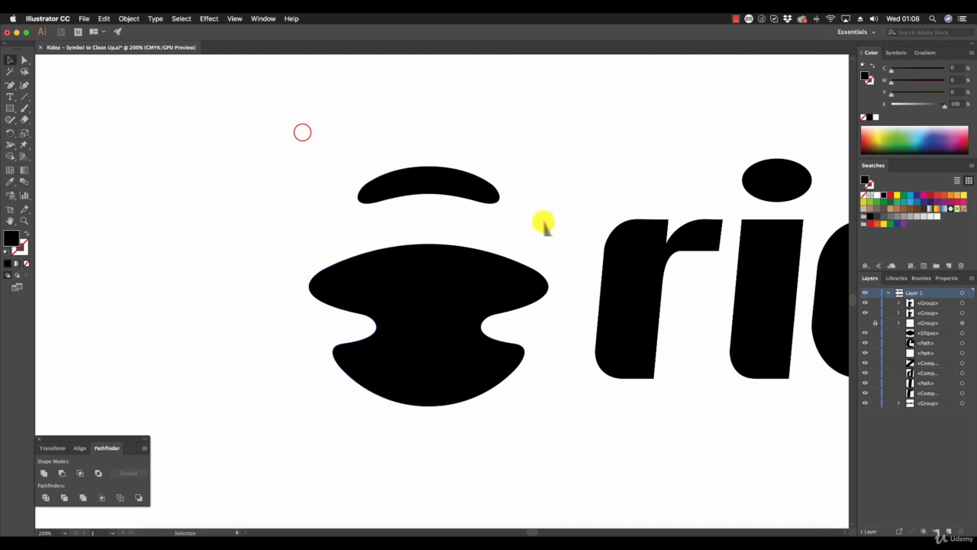
Combine both symbol halves into one compound shape and expand it
{"action": "left_click_drag", "start_coordinate": [303, 134], "coordinate": [493, 385]}
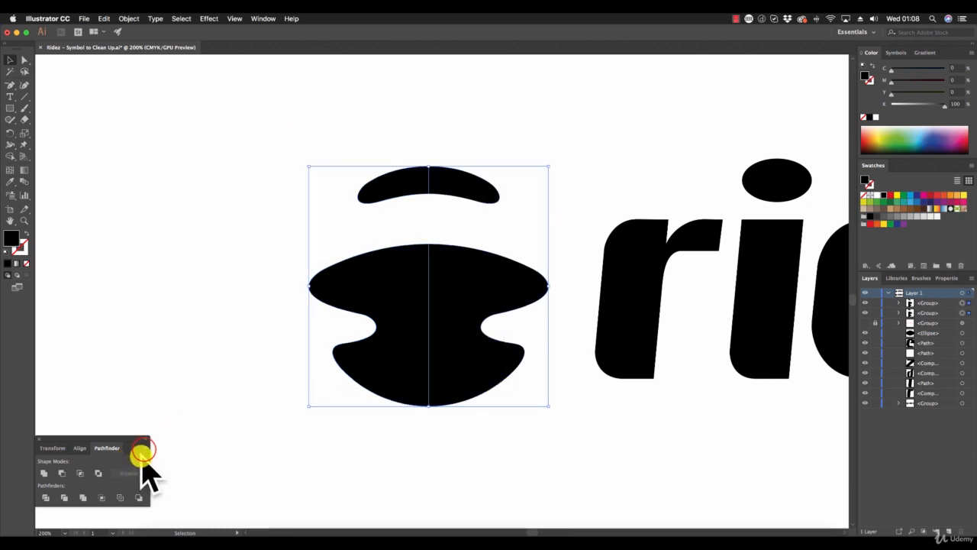
{"action": "left_click", "coordinate": [143, 449]}
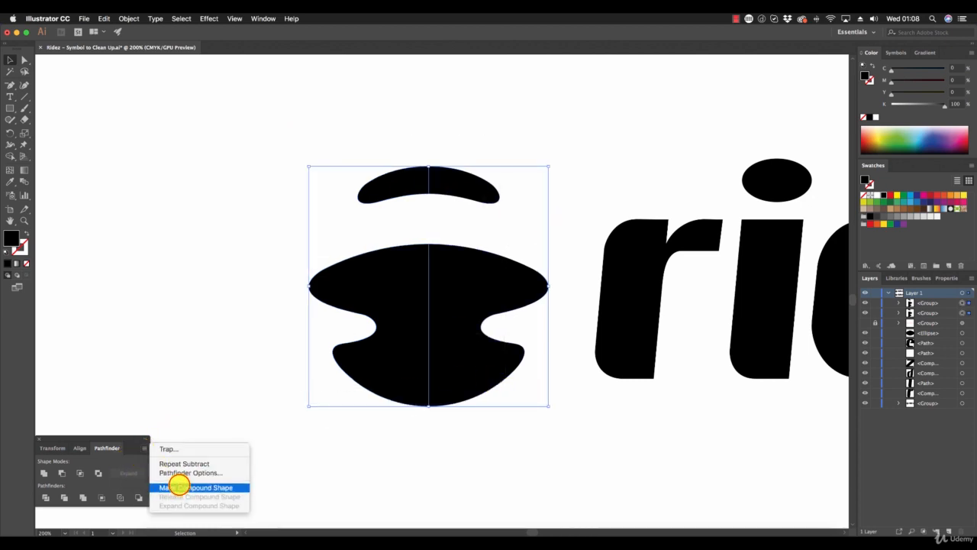
{"action": "left_click", "coordinate": [181, 486]}
{"action": "left_click", "coordinate": [135, 472]}
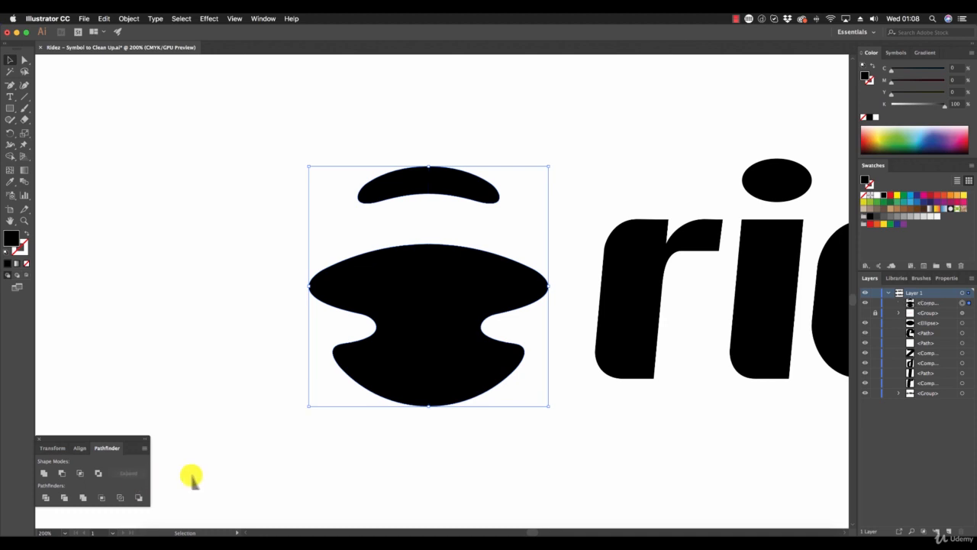
Examine the anchor points along the symbol's vertical centre line, from the upper arc down to the lower edge
{"action": "left_click", "coordinate": [23, 221]}
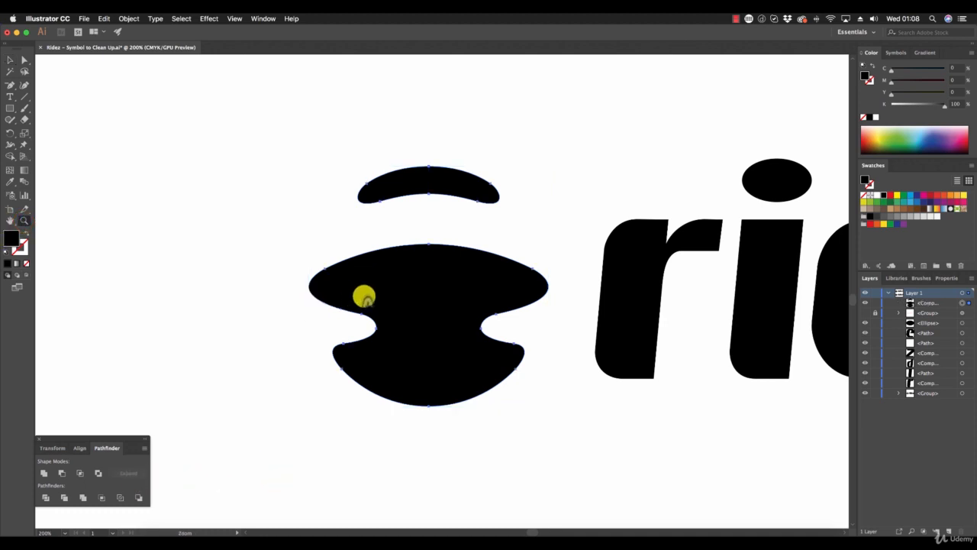
{"action": "left_click", "coordinate": [432, 306]}
{"action": "left_click", "coordinate": [433, 256]}
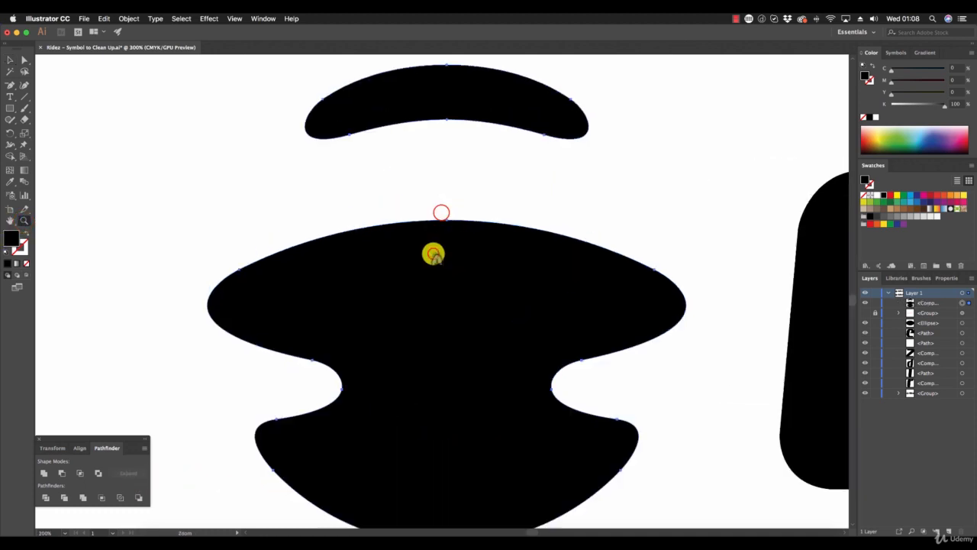
{"action": "left_click", "coordinate": [440, 214]}
{"action": "left_click", "coordinate": [458, 286]}
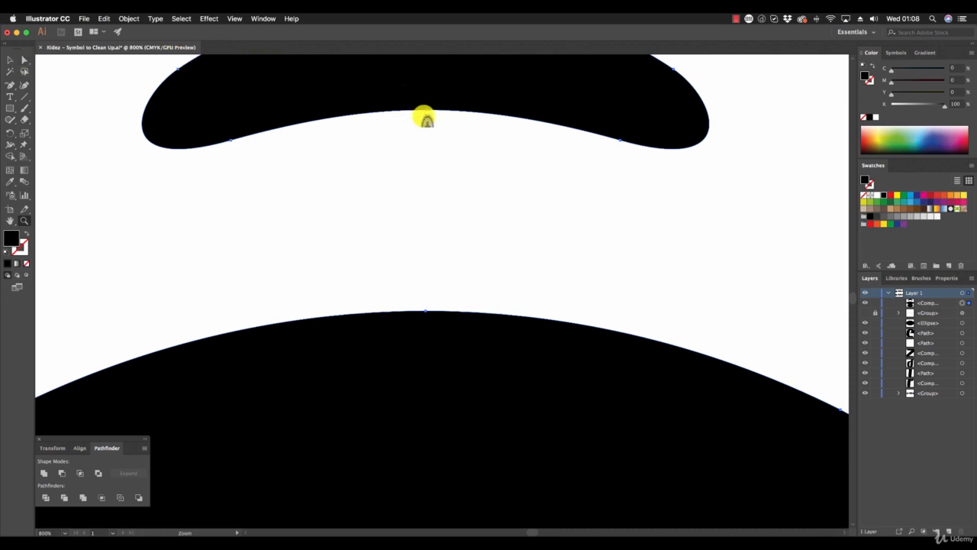
{"action": "scroll", "coordinate": [492, 257], "scroll_direction": "down", "scroll_amount": 3}
{"action": "scroll", "coordinate": [491, 265], "scroll_direction": "down", "scroll_amount": 10}
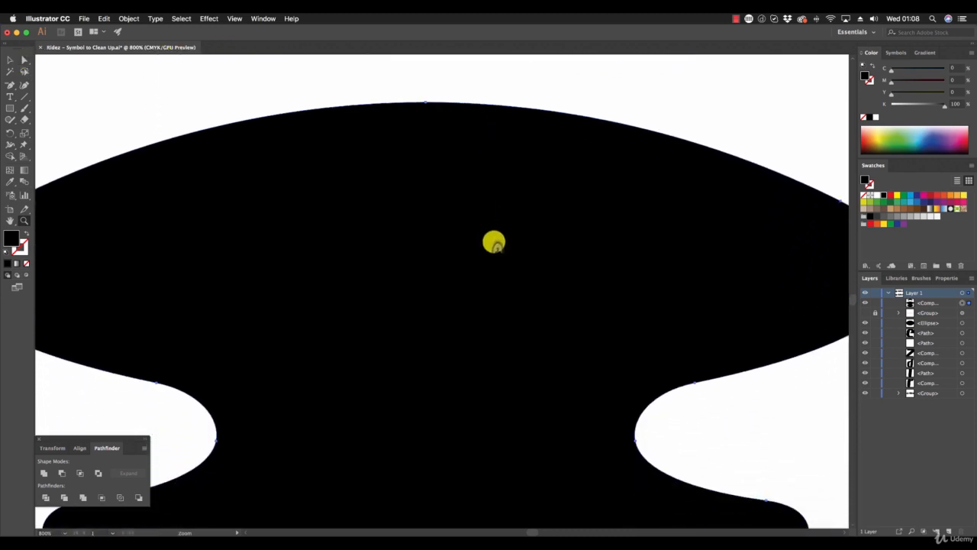
{"action": "scroll", "coordinate": [491, 242], "scroll_direction": "down", "scroll_amount": 2}
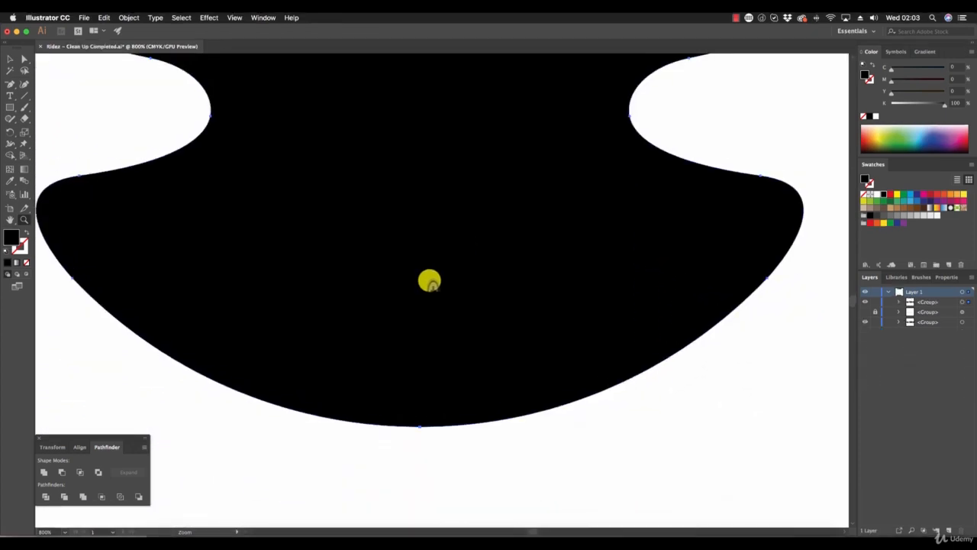
Delete the redundant, closely spaced anchor points at the bottom centre of the symbol
{"action": "scroll", "coordinate": [430, 279], "scroll_direction": "up", "scroll_amount": 2}
{"action": "left_click", "coordinate": [452, 424]}
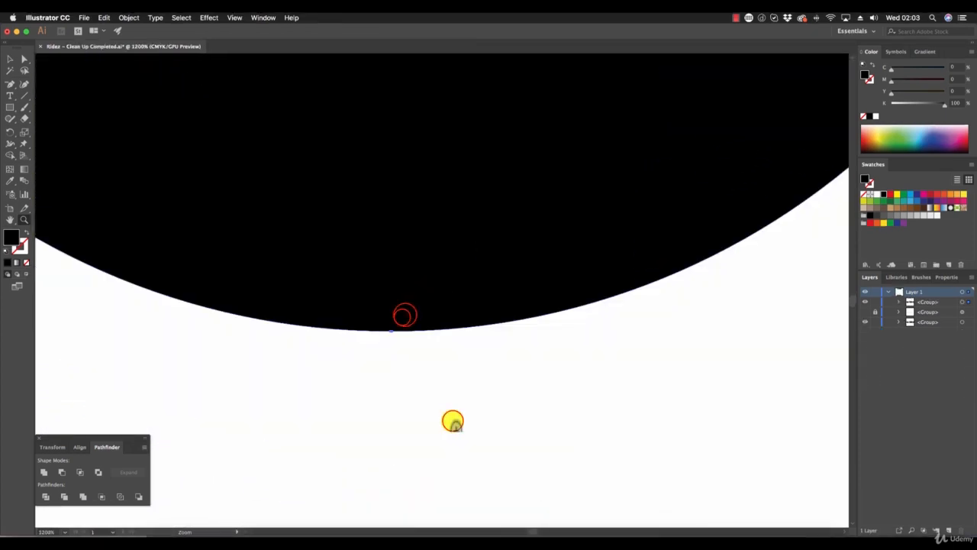
{"action": "left_click", "coordinate": [402, 315]}
{"action": "left_click", "coordinate": [406, 315]}
{"action": "left_click", "coordinate": [454, 288]}
{"action": "left_click", "coordinate": [477, 280]}
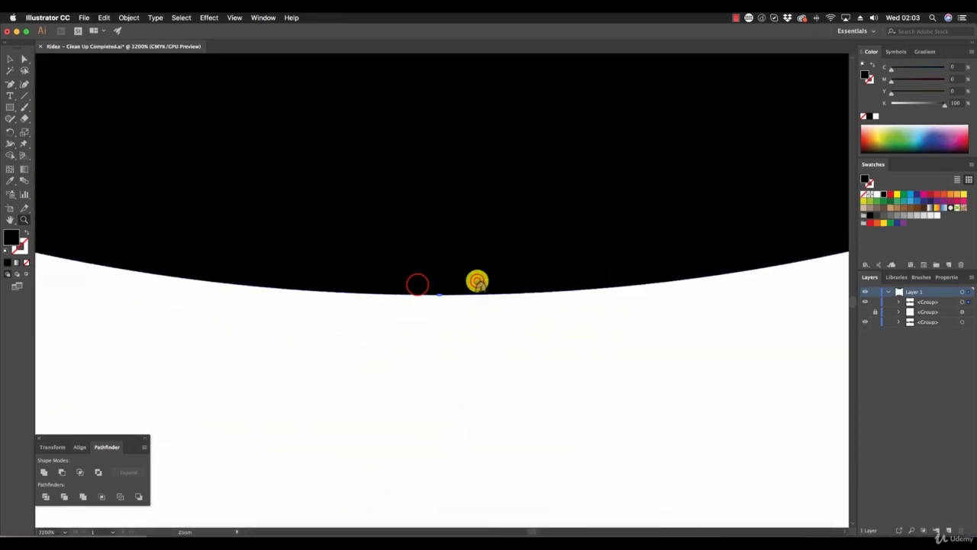
{"action": "left_click", "coordinate": [418, 284]}
{"action": "left_click", "coordinate": [419, 284]}
{"action": "left_click", "coordinate": [421, 283]}
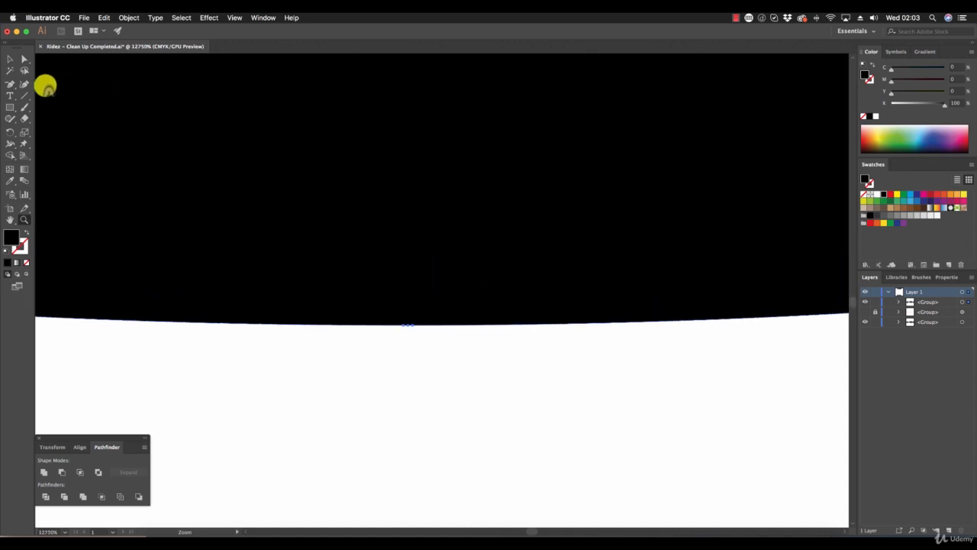
{"action": "left_click", "coordinate": [11, 80]}
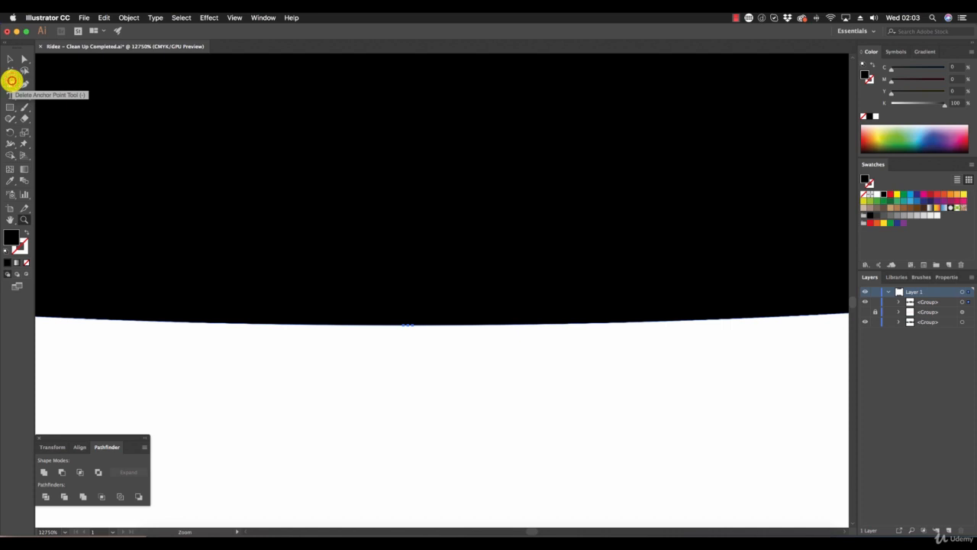
{"action": "left_click", "coordinate": [408, 324]}
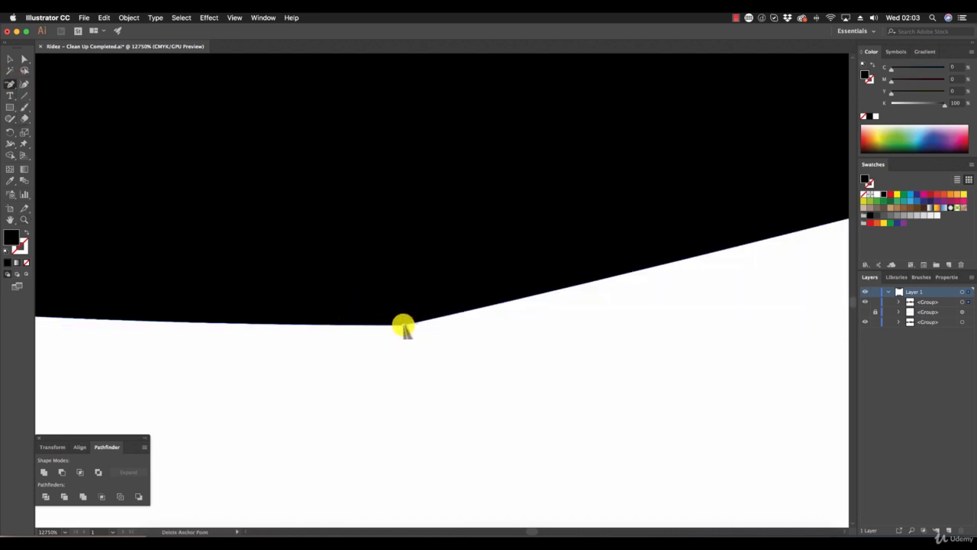
Show the hidden locked group as a reference behind the symbol's lower-right curve
{"action": "left_click", "coordinate": [24, 219]}
{"action": "left_click", "coordinate": [619, 284], "text": "alt"}
{"action": "left_click", "coordinate": [601, 267], "text": "alt"}
{"action": "left_click", "coordinate": [599, 267], "text": "alt"}
{"action": "left_click", "coordinate": [596, 264], "text": "alt"}
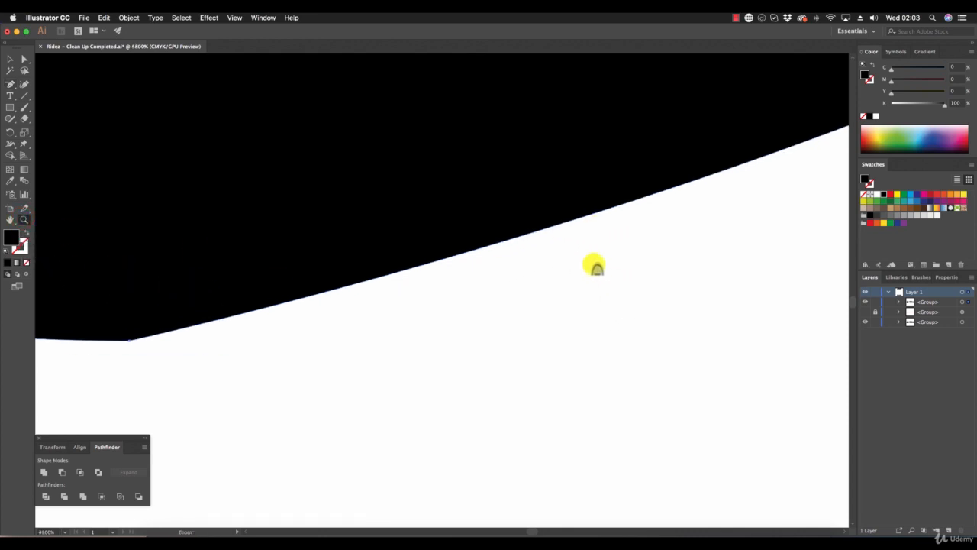
{"action": "left_click", "coordinate": [557, 184], "text": "alt"}
{"action": "left_click", "coordinate": [557, 184], "text": "alt"}
{"action": "left_click", "coordinate": [557, 184], "text": "alt"}
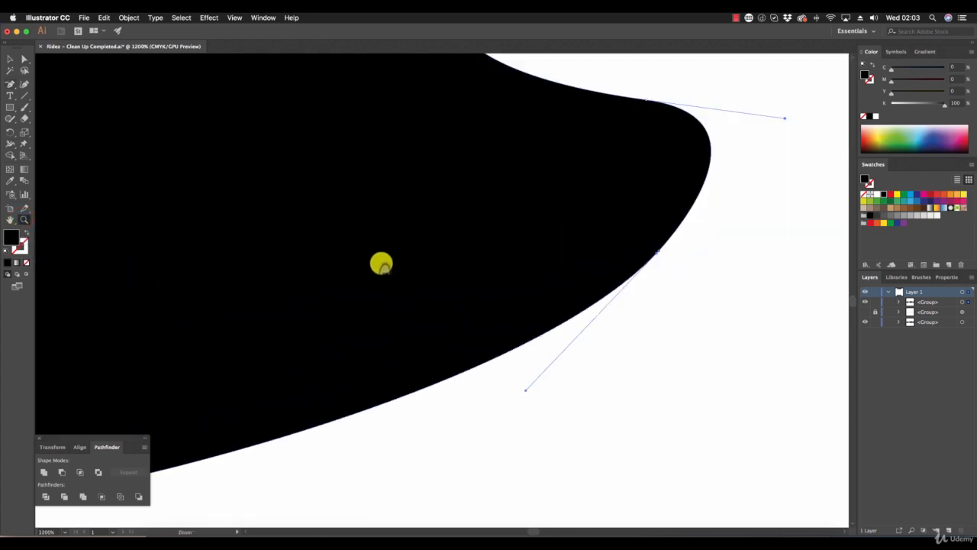
{"action": "left_click_drag", "start_coordinate": [537, 531], "coordinate": [535, 531]}
{"action": "left_click", "coordinate": [866, 311]}
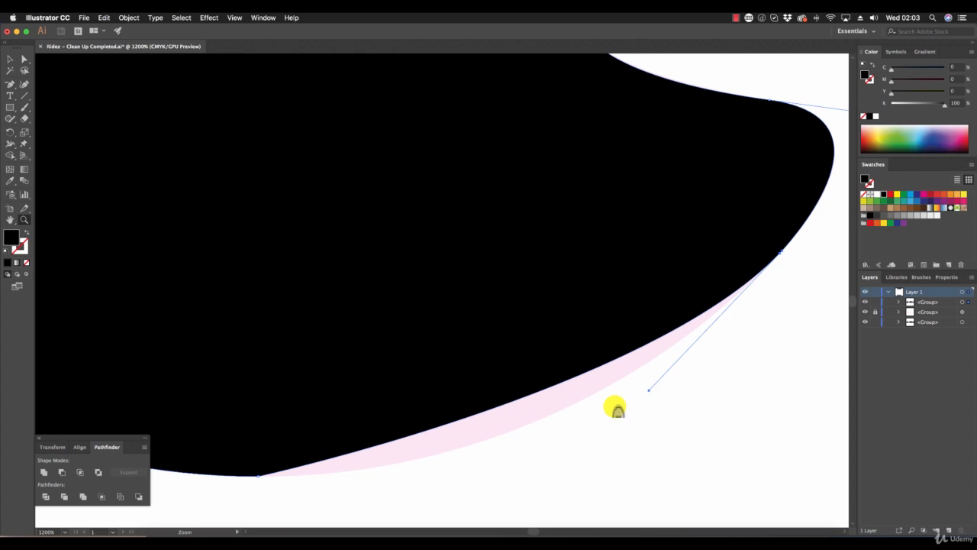
Extend the direction handle of the lower-right anchor point until the bottom curve follows the pink reference shape
{"action": "key", "text": "super+minus"}
{"action": "left_click", "coordinate": [24, 59]}
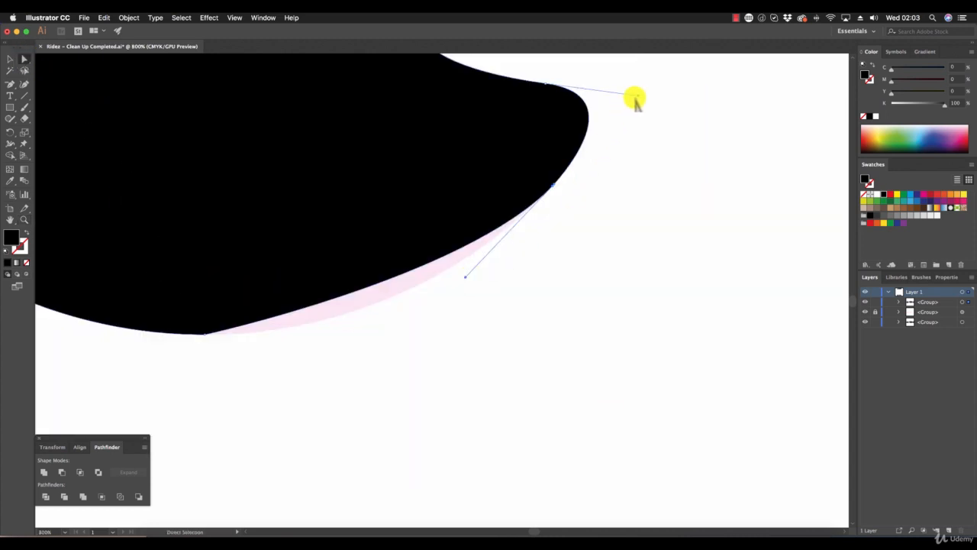
{"action": "left_click_drag", "start_coordinate": [466, 277], "coordinate": [436, 335]}
{"action": "left_click_drag", "start_coordinate": [425, 341], "coordinate": [397, 353]}
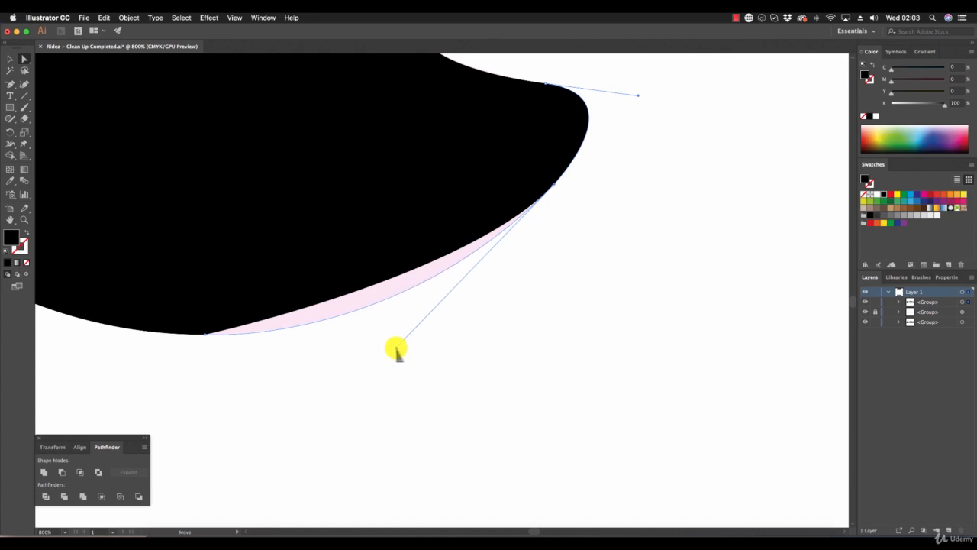
{"action": "left_click_drag", "start_coordinate": [397, 349], "coordinate": [397, 348]}
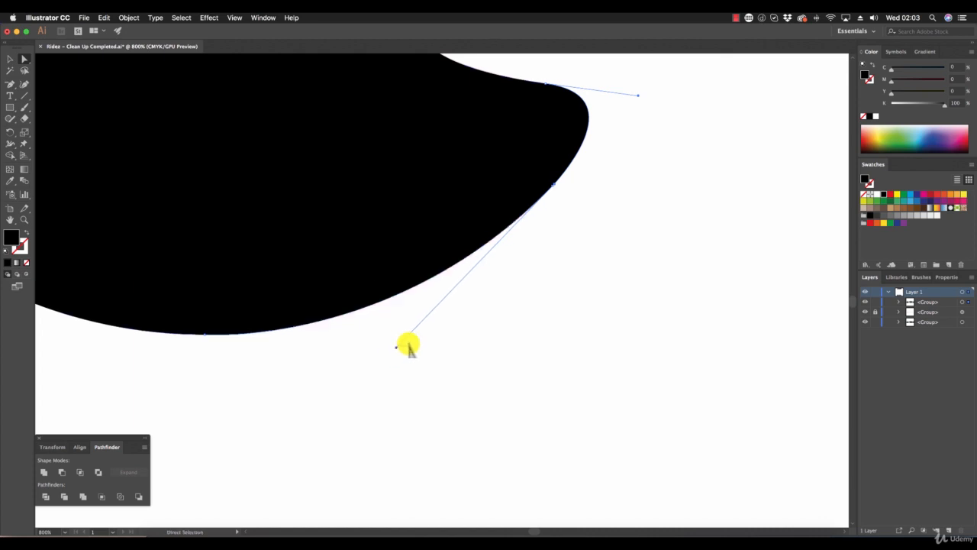
Set the symbol's opacity to 50% and fine-tune the lower-right curve's handle against the reference shape
{"action": "left_click", "coordinate": [949, 278]}
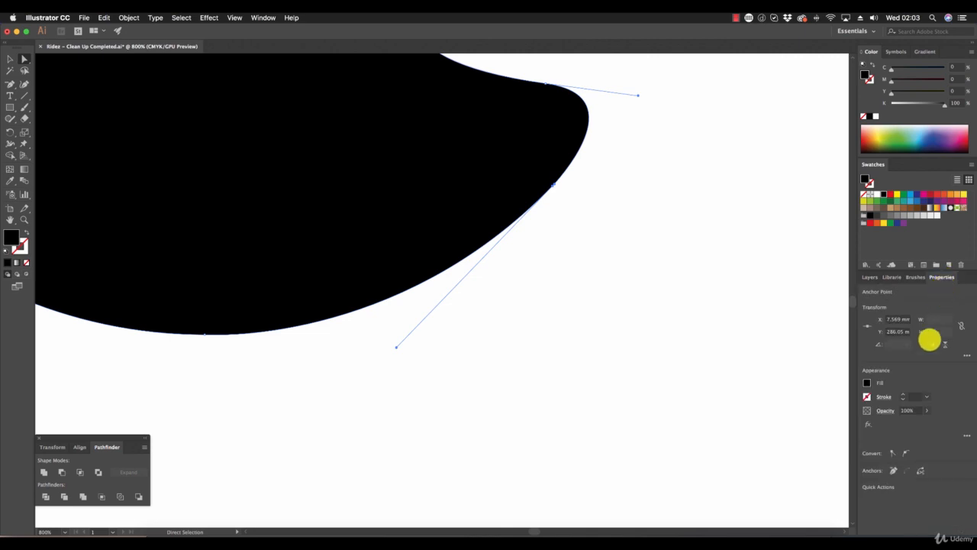
{"action": "left_click", "coordinate": [926, 411]}
{"action": "left_click_drag", "start_coordinate": [894, 425], "coordinate": [907, 423]}
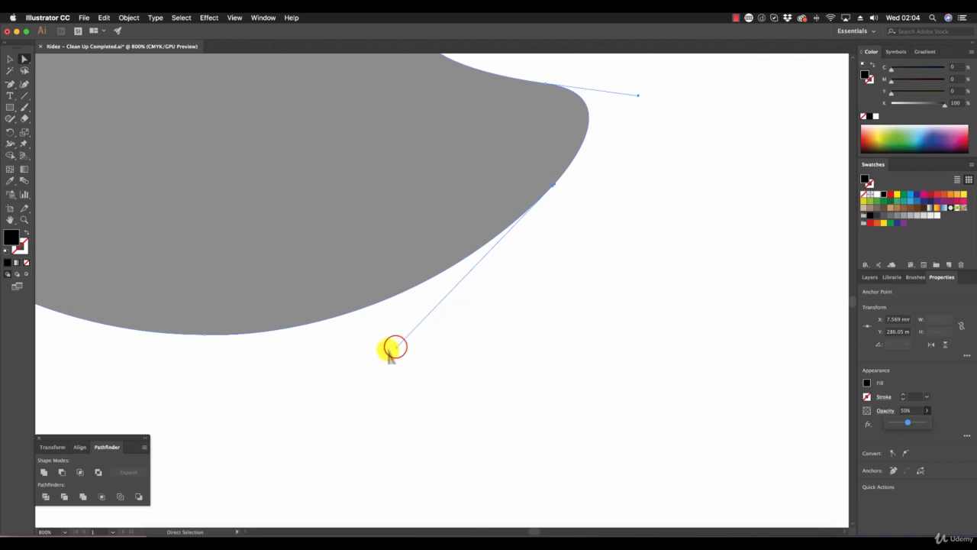
{"action": "left_click_drag", "start_coordinate": [395, 348], "coordinate": [415, 343]}
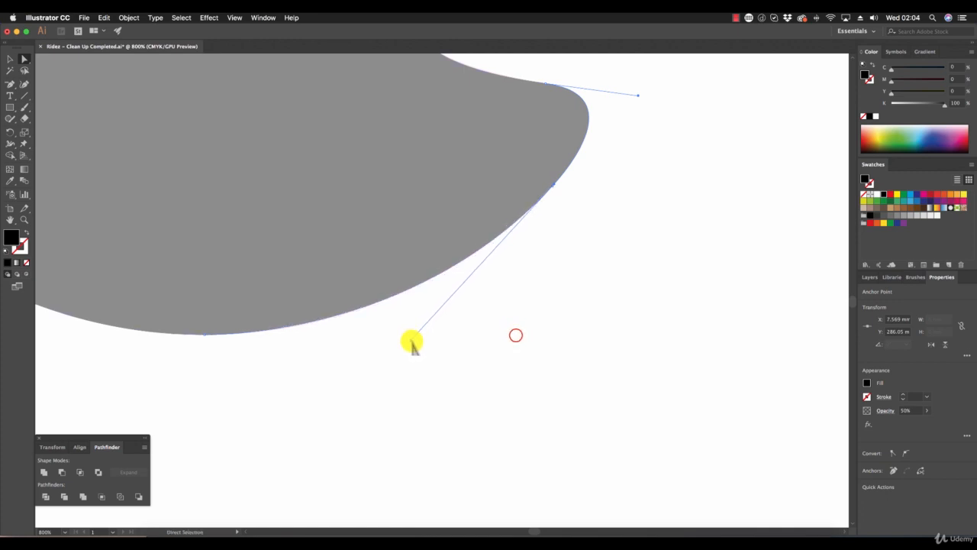
Select the whole symbol and set its opacity to 100%
{"action": "left_click", "coordinate": [515, 336]}
{"action": "left_click", "coordinate": [393, 252]}
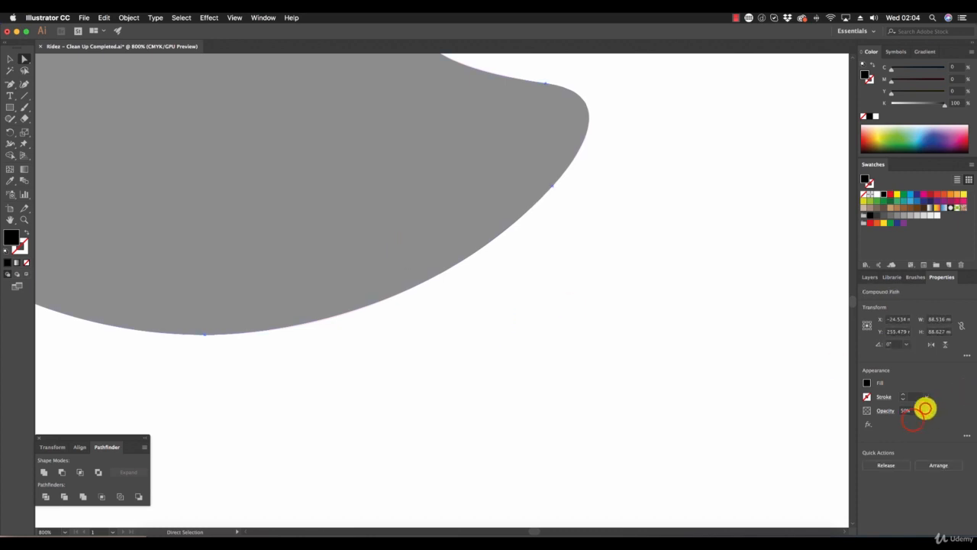
{"action": "left_click_drag", "start_coordinate": [915, 416], "coordinate": [936, 420]}
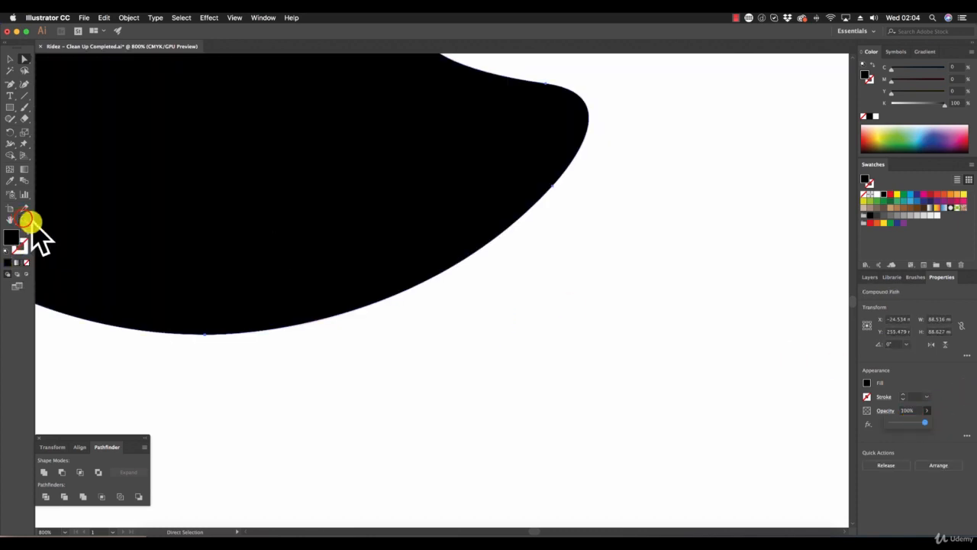
Hide the locked reference group again with the whole symbol in view
{"action": "left_click", "coordinate": [24, 219]}
{"action": "left_click", "coordinate": [290, 311], "text": "alt"}
{"action": "left_click", "coordinate": [311, 297], "text": "alt"}
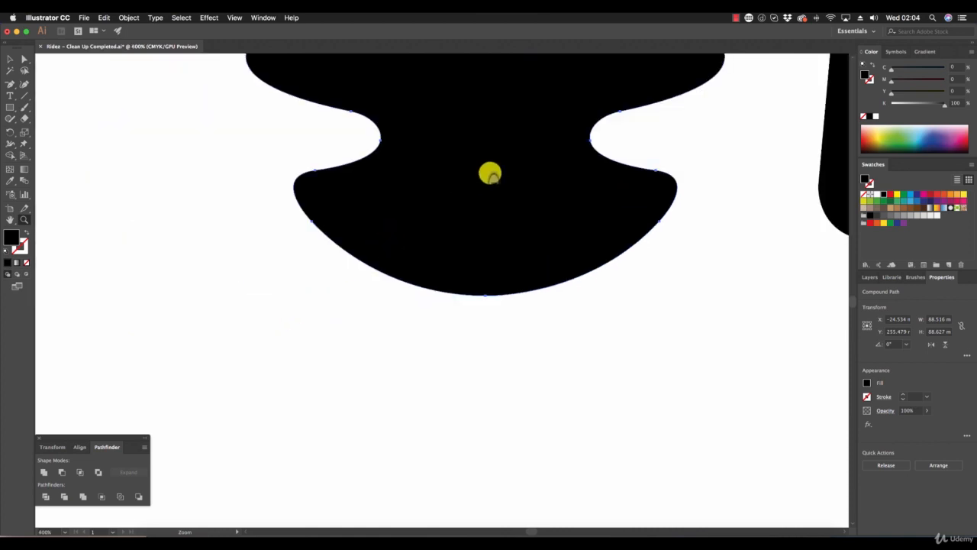
{"action": "left_click", "coordinate": [489, 172], "text": "alt"}
{"action": "left_click_drag", "start_coordinate": [491, 175], "coordinate": [489, 175]}
{"action": "left_click", "coordinate": [488, 172], "text": "alt"}
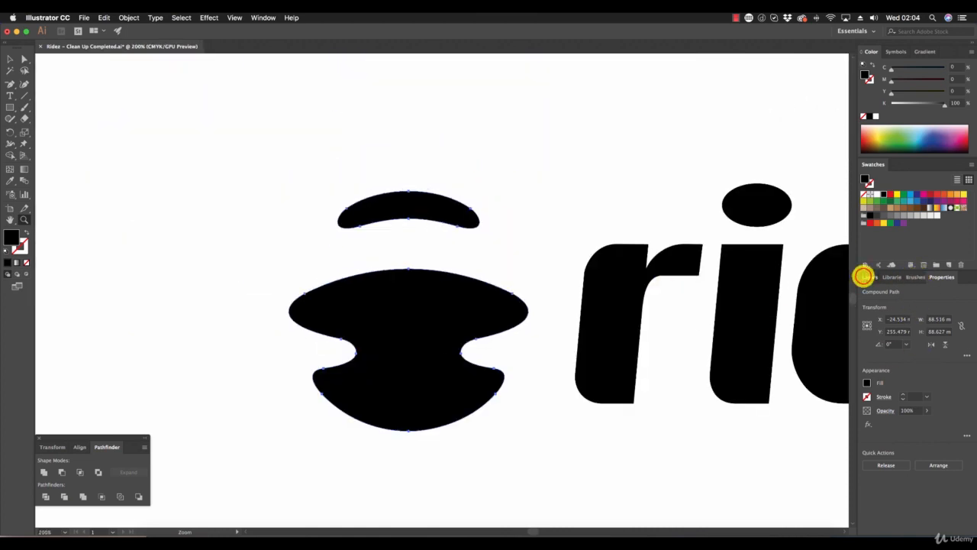
{"action": "left_click", "coordinate": [867, 277]}
{"action": "left_click", "coordinate": [868, 312]}
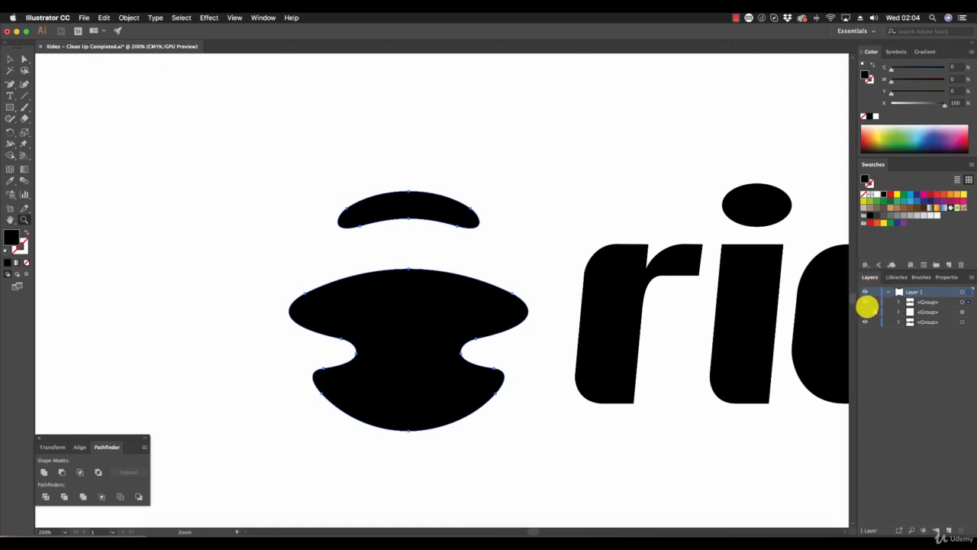
Ungroup the logo and select only the symbol
{"action": "left_click", "coordinate": [10, 59]}
{"action": "left_click", "coordinate": [283, 181]}
{"action": "left_click_drag", "start_coordinate": [264, 135], "coordinate": [386, 343]}
{"action": "left_click", "coordinate": [128, 18]}
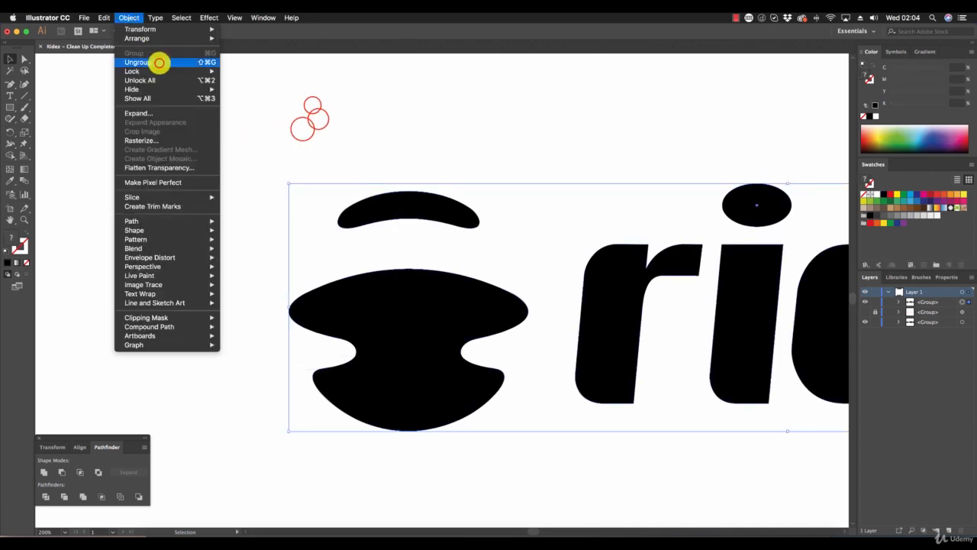
{"action": "left_click", "coordinate": [158, 62]}
{"action": "left_click", "coordinate": [312, 104]}
{"action": "left_click", "coordinate": [413, 321]}
{"action": "left_click", "coordinate": [145, 447]}
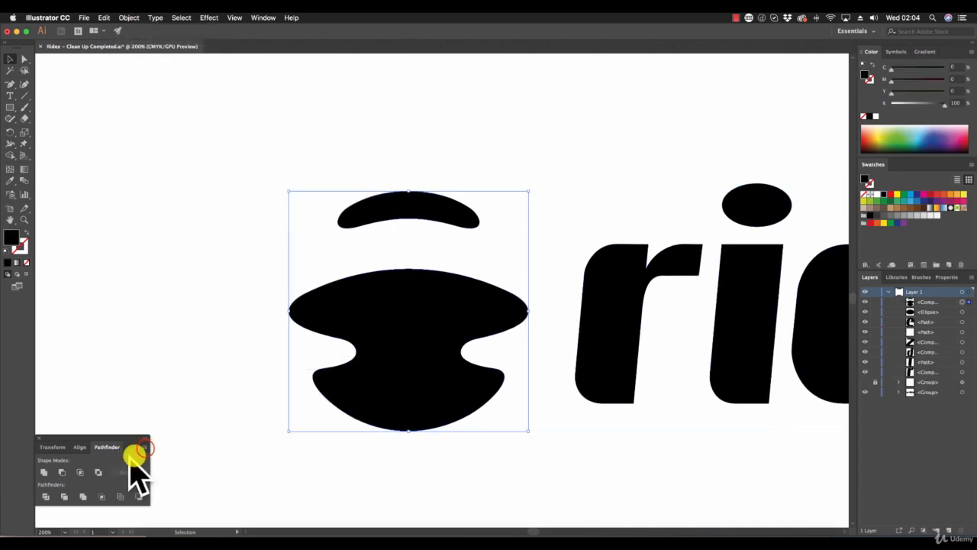
{"action": "left_click", "coordinate": [187, 483]}
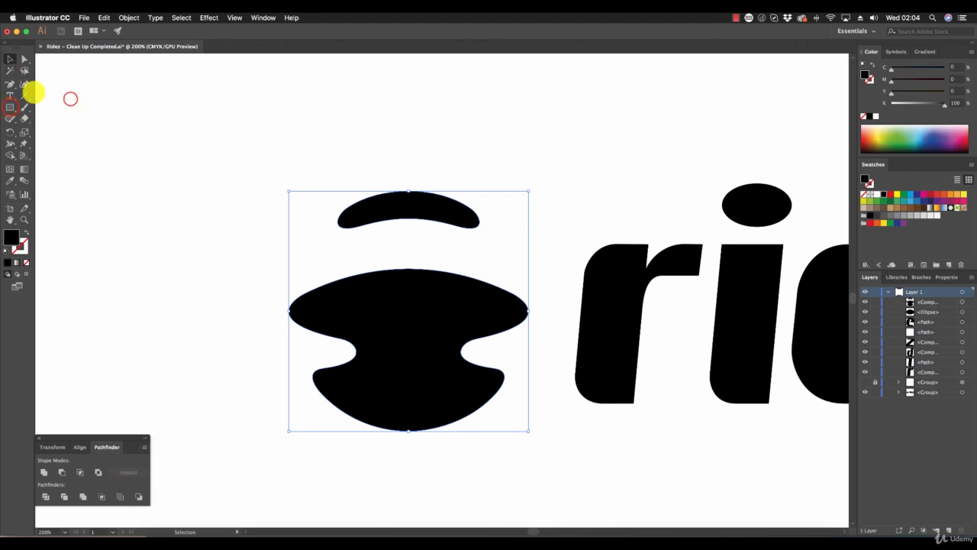
Draw a rectangle over the symbol's left half up to its centre line and subtract it from the symbol
{"action": "left_click", "coordinate": [10, 107]}
{"action": "left_click_drag", "start_coordinate": [251, 149], "coordinate": [408, 459]}
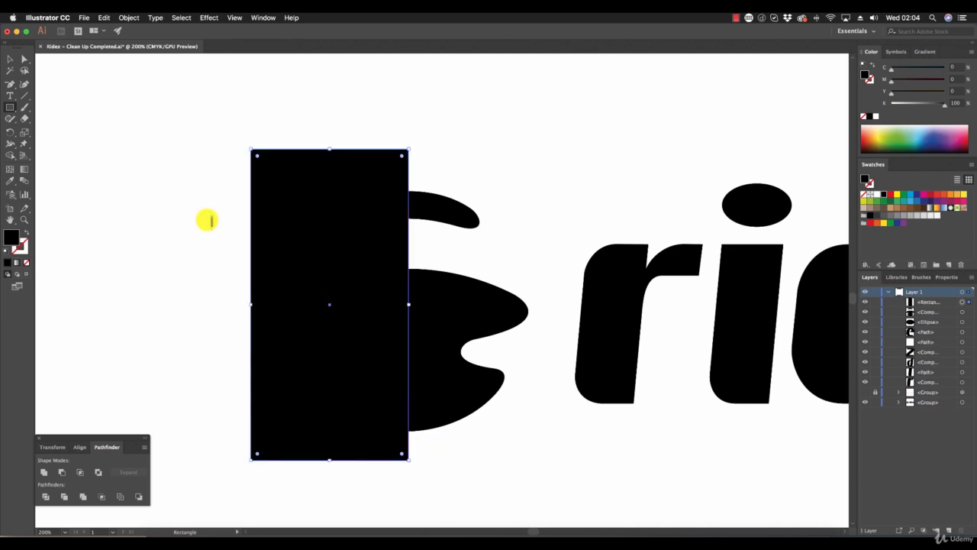
{"action": "left_click", "coordinate": [5, 57]}
{"action": "left_click_drag", "start_coordinate": [123, 115], "coordinate": [469, 367]}
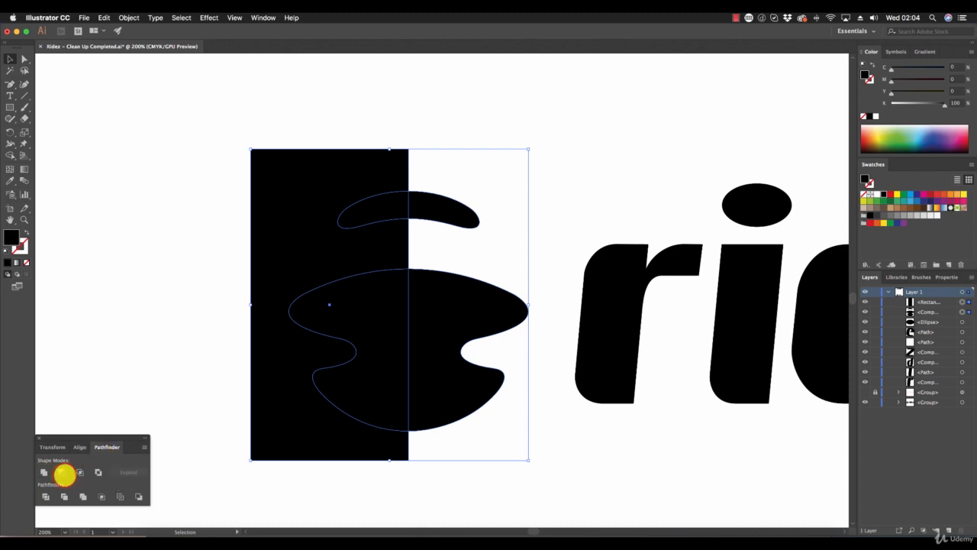
{"action": "left_click", "coordinate": [64, 474]}
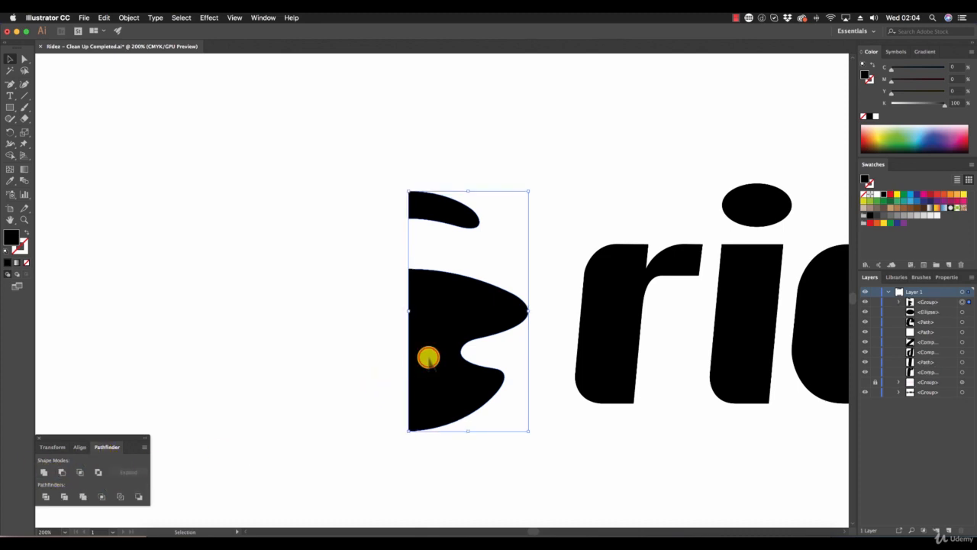
Duplicate the remaining right half to its left and reflect the copy across the vertical axis
{"action": "left_click_drag", "start_coordinate": [429, 357], "coordinate": [262, 358]}
{"action": "right_click", "coordinate": [264, 359]}
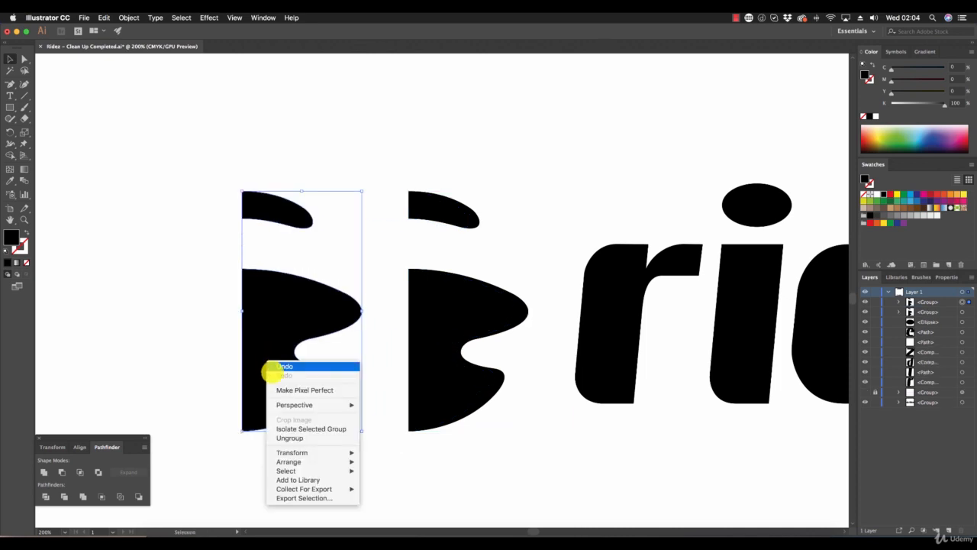
{"action": "mouse_move", "coordinate": [326, 454]}
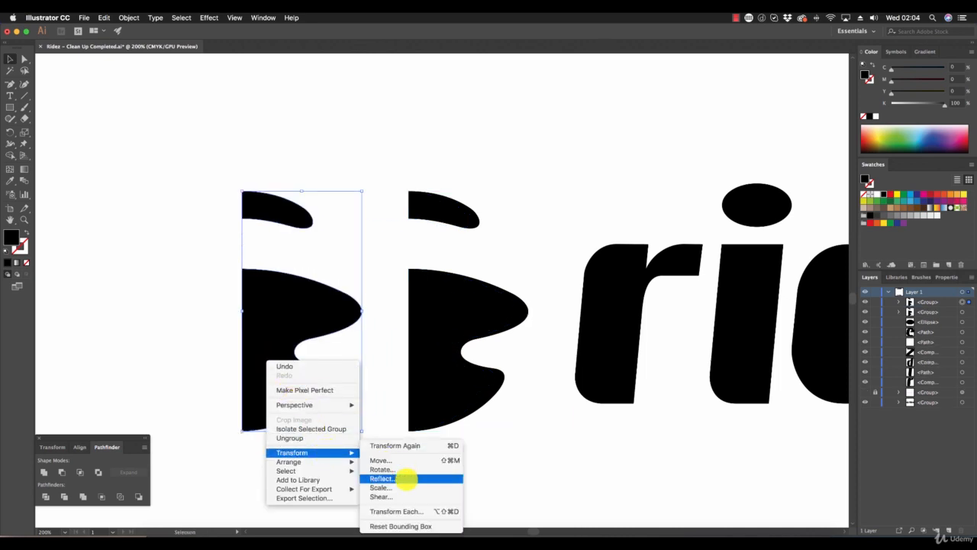
{"action": "left_click", "coordinate": [407, 478]}
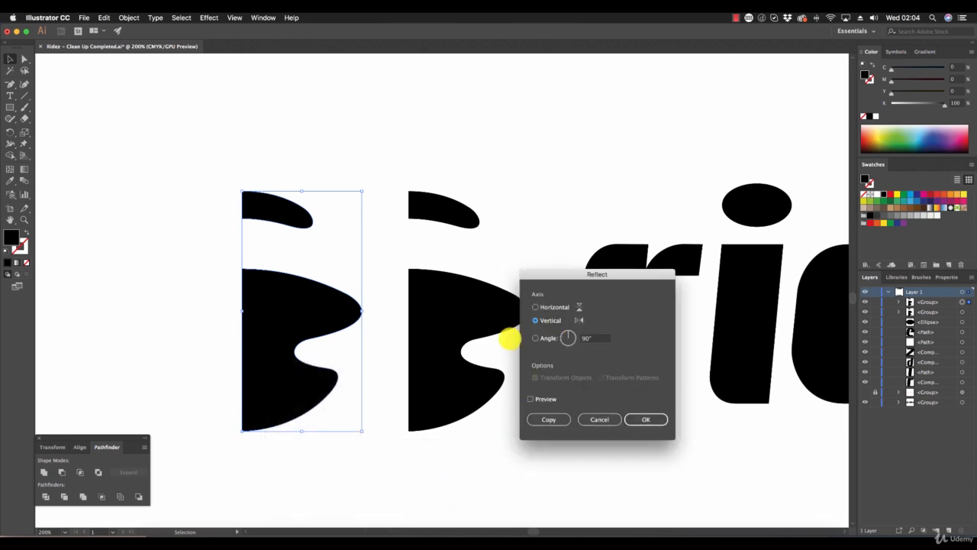
{"action": "left_click", "coordinate": [657, 420]}
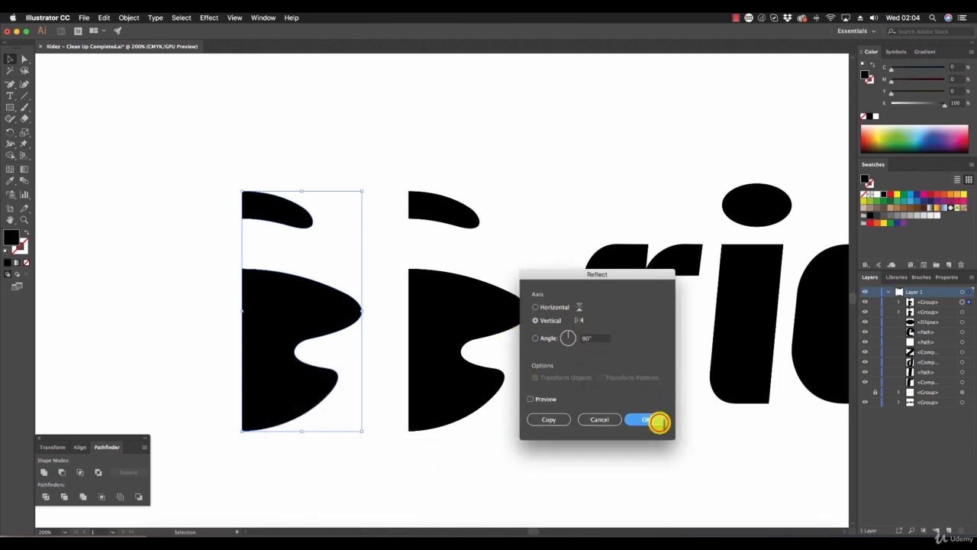
{"action": "left_click", "coordinate": [403, 287]}
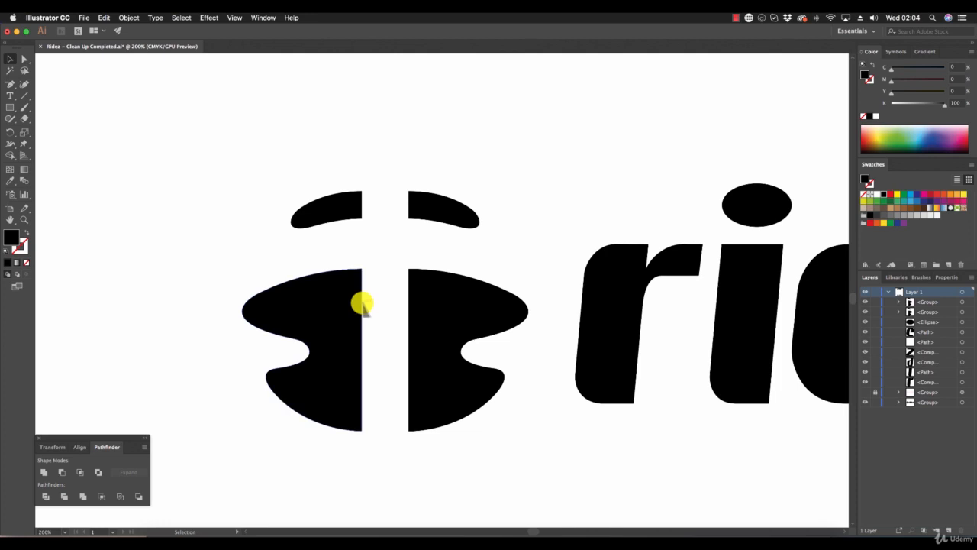
Move the reflected left half against the right half's straight edge and merge both halves into one expanded compound shape
{"action": "left_click_drag", "start_coordinate": [362, 301], "coordinate": [407, 303]}
{"action": "left_click", "coordinate": [391, 156]}
{"action": "left_click_drag", "start_coordinate": [310, 149], "coordinate": [458, 403]}
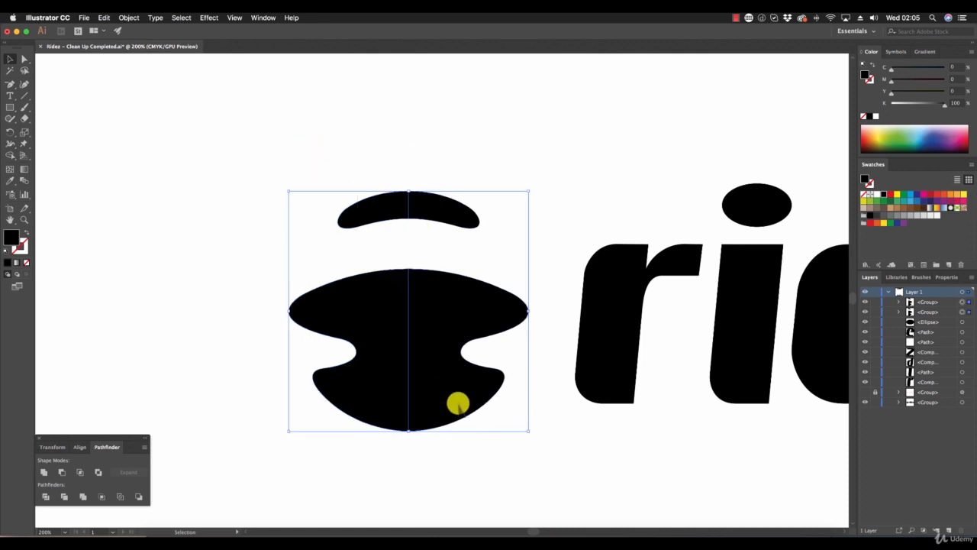
{"action": "left_click", "coordinate": [145, 450]}
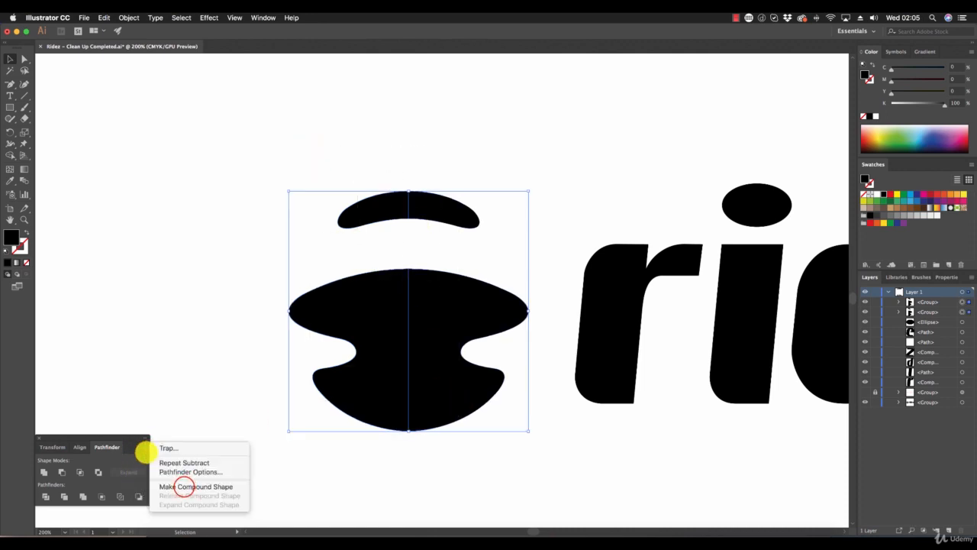
{"action": "left_click", "coordinate": [186, 487]}
{"action": "left_click", "coordinate": [138, 474]}
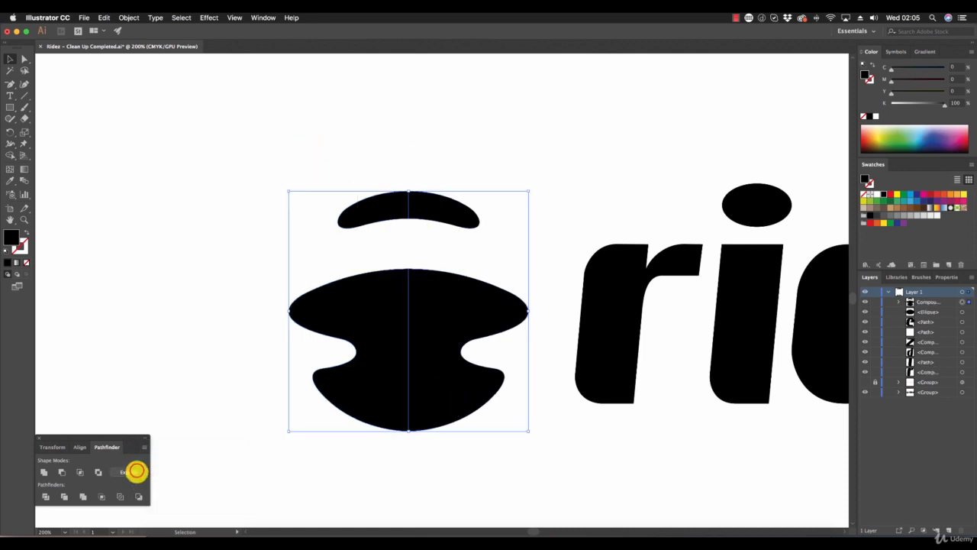
{"action": "left_click", "coordinate": [592, 471]}
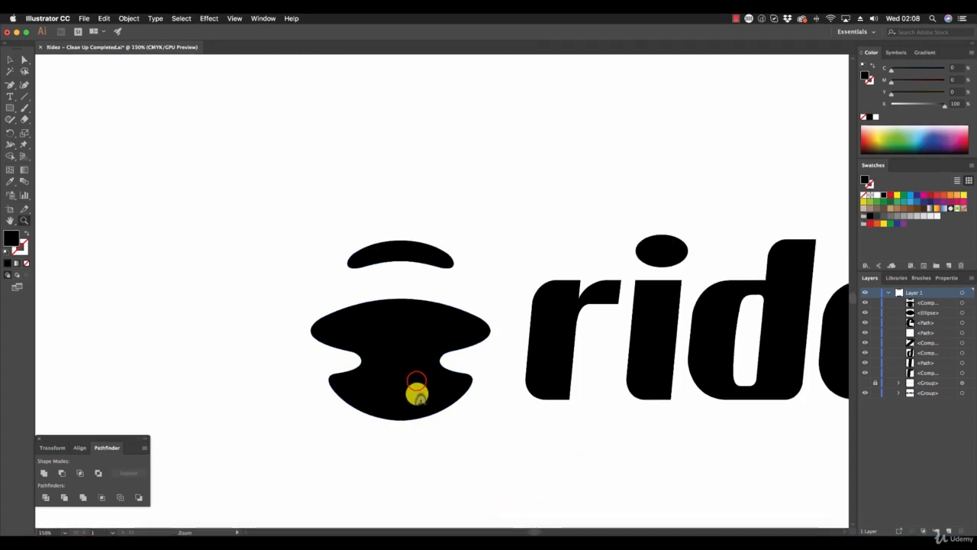
Show the merged symbol's anchor points with the Direct Selection tool, with its lower shape in close view
{"action": "scroll", "coordinate": [428, 343], "scroll_direction": "down", "scroll_amount": 3}
{"action": "left_click", "coordinate": [440, 310]}
{"action": "left_click", "coordinate": [413, 223]}
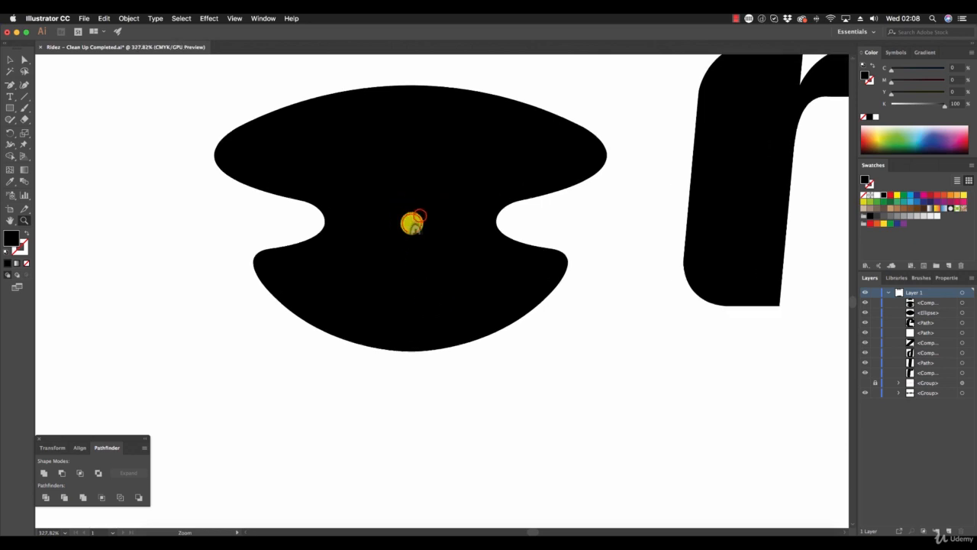
{"action": "left_click", "coordinate": [419, 216]}
{"action": "scroll", "coordinate": [420, 216], "scroll_direction": "up", "scroll_amount": 1}
{"action": "left_click", "coordinate": [23, 60]}
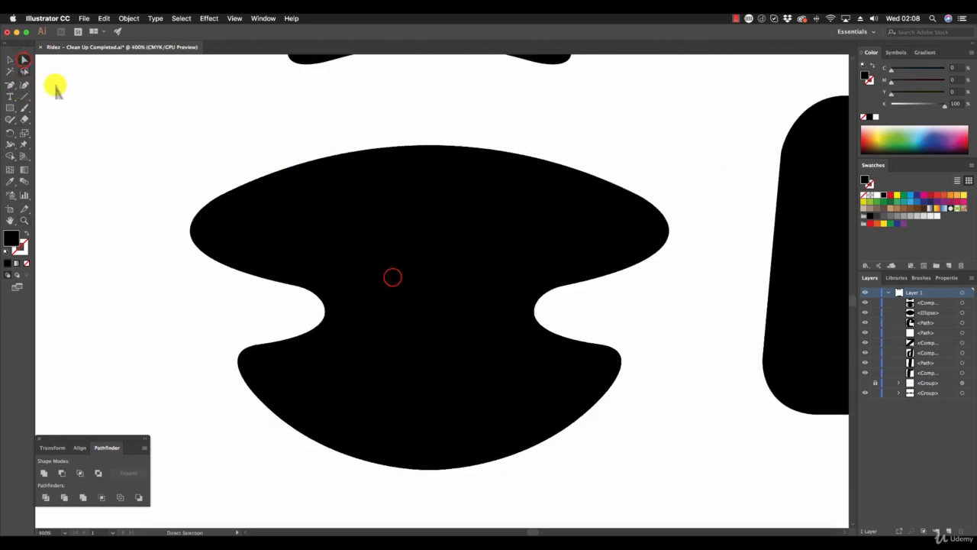
{"action": "left_click", "coordinate": [392, 278]}
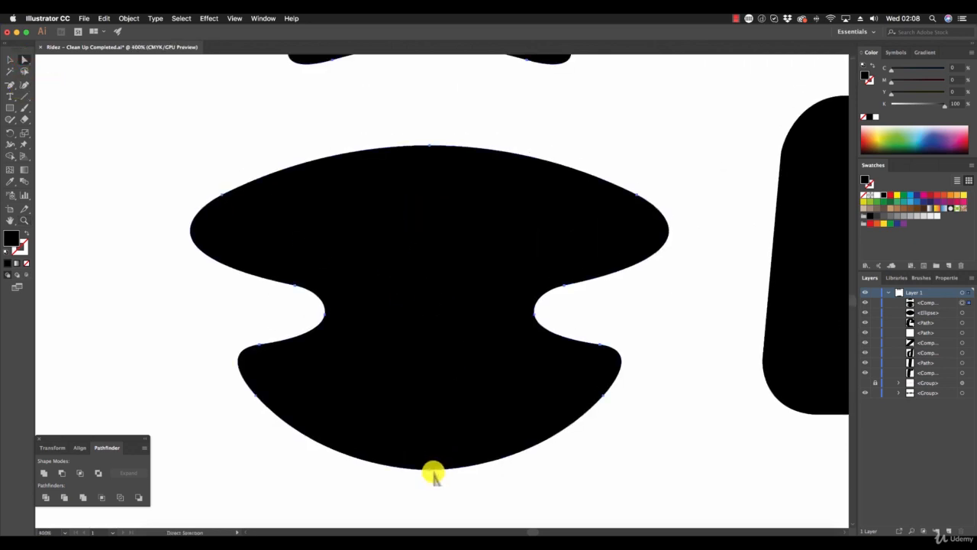
Examine up close the anchor point and curve at the bottom centre of the symbol, where the two halves meet
{"action": "left_click", "coordinate": [24, 220]}
{"action": "left_click", "coordinate": [474, 461]}
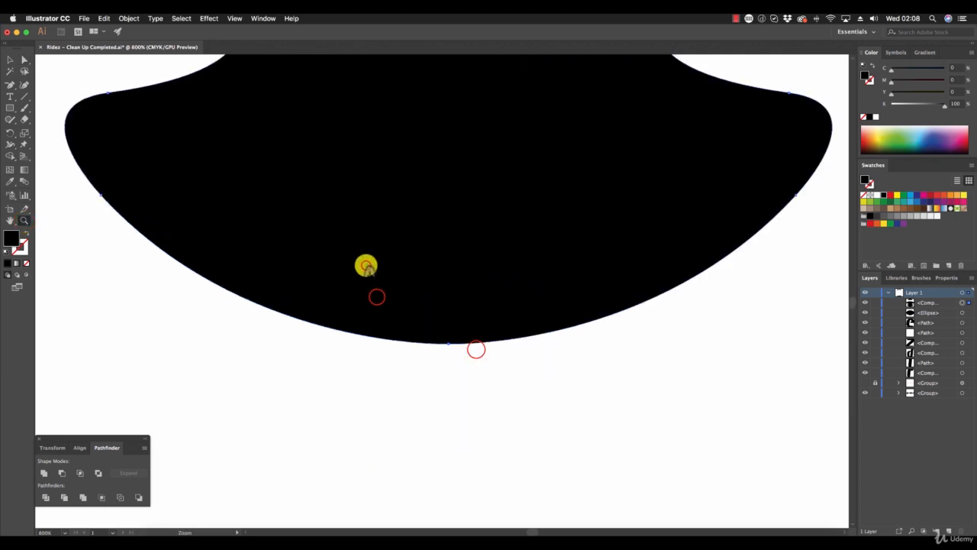
{"action": "left_click", "coordinate": [365, 265]}
{"action": "left_click", "coordinate": [476, 349]}
{"action": "left_click", "coordinate": [566, 375]}
{"action": "left_click", "coordinate": [466, 284]}
{"action": "left_click", "coordinate": [466, 284]}
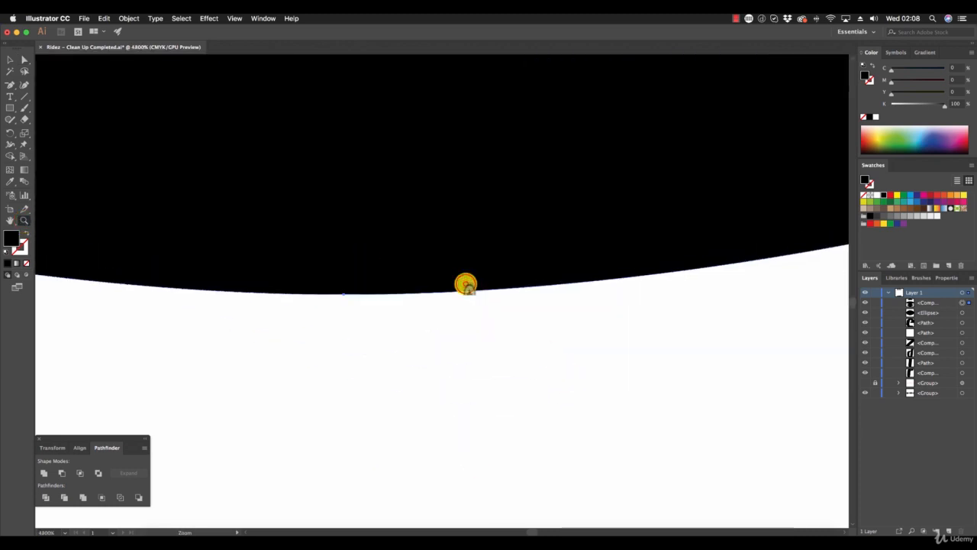
{"action": "left_click", "coordinate": [466, 284]}
{"action": "left_click", "coordinate": [340, 277], "text": "alt"}
{"action": "left_click", "coordinate": [341, 277], "text": "alt"}
{"action": "left_click", "coordinate": [341, 277], "text": "alt"}
{"action": "left_click", "coordinate": [351, 276], "text": "alt"}
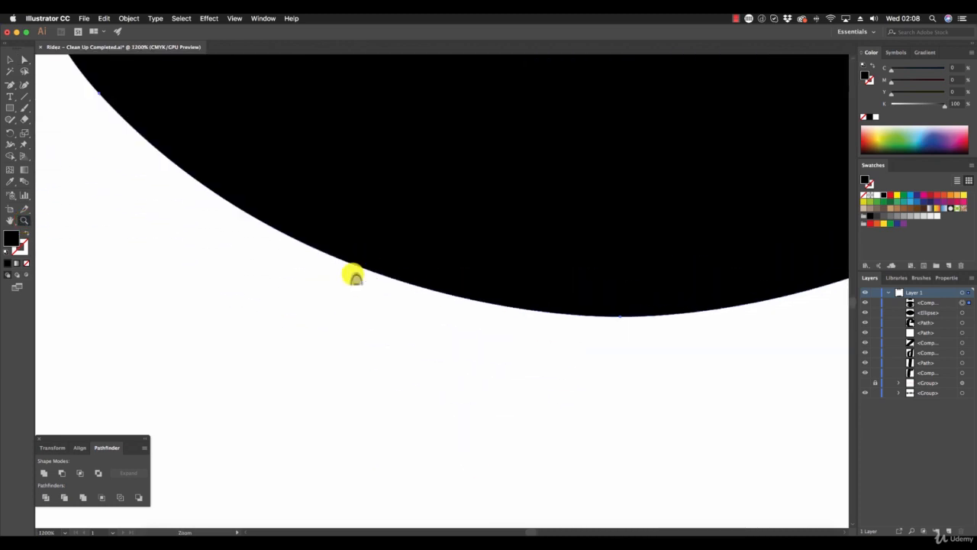
{"action": "left_click", "coordinate": [458, 264], "text": "alt"}
{"action": "left_click", "coordinate": [486, 239], "text": "alt"}
{"action": "left_click", "coordinate": [495, 191], "text": "alt"}
{"action": "left_click", "coordinate": [495, 191], "text": "alt"}
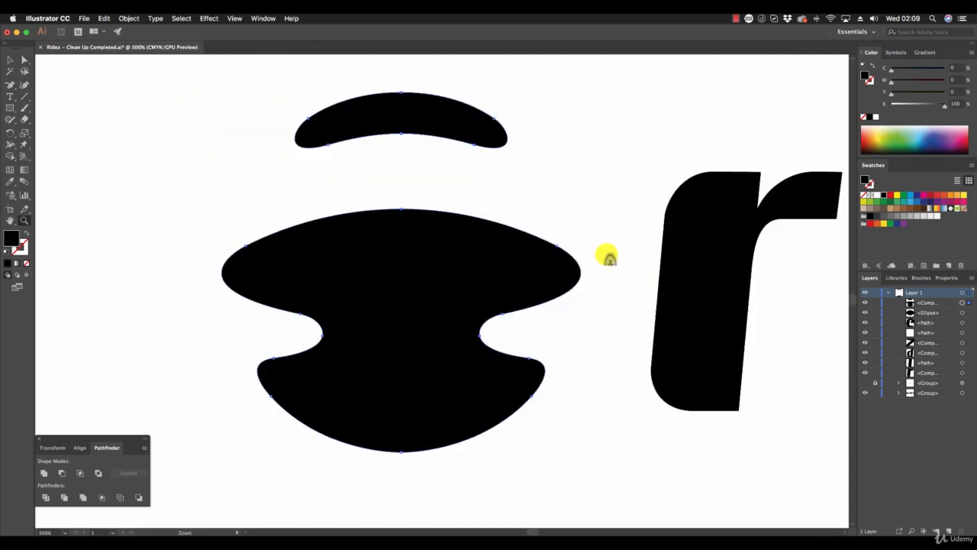
Examine the centre anchor points on the upper and lower edges of the crescent above the symbol's main shape
{"action": "left_click", "coordinate": [433, 164]}
{"action": "left_click", "coordinate": [427, 169]}
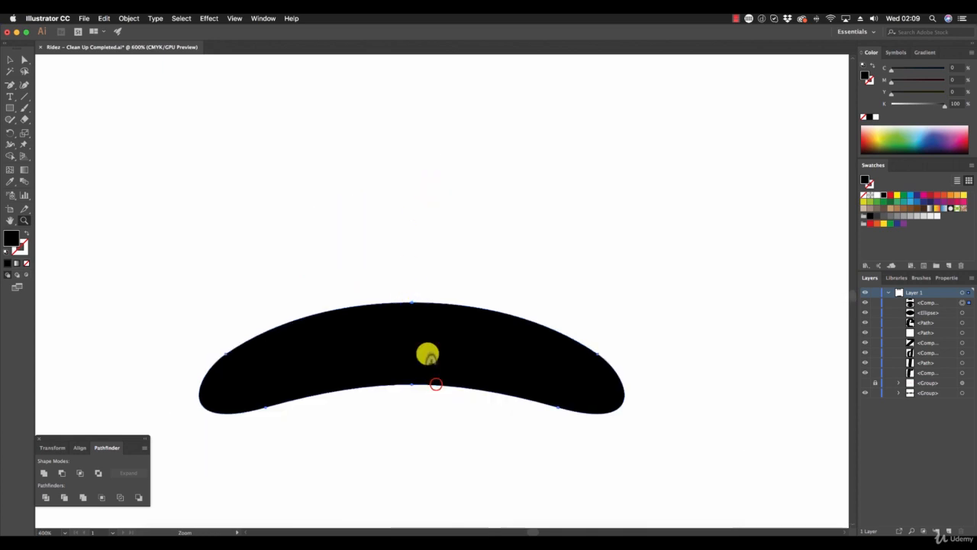
{"action": "left_click", "coordinate": [436, 382]}
{"action": "left_click", "coordinate": [411, 275]}
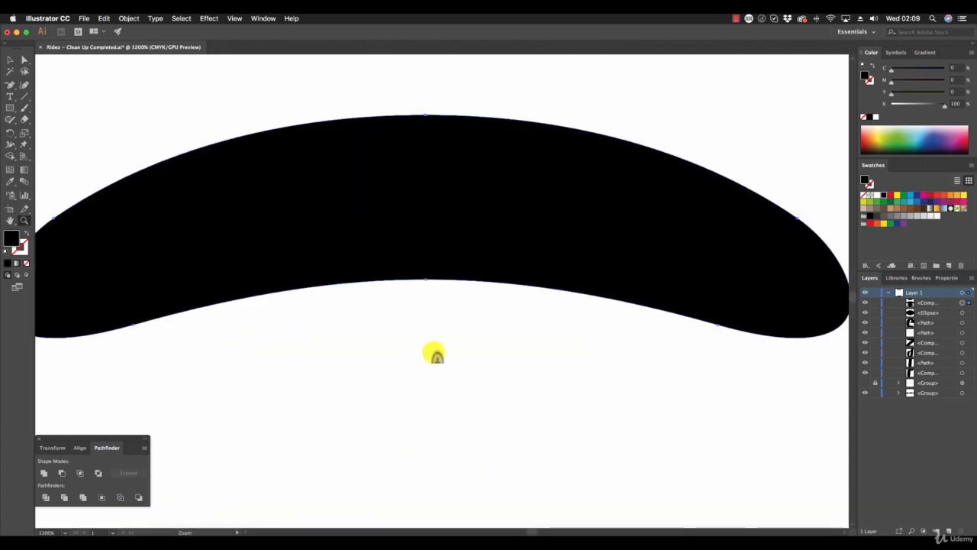
{"action": "scroll", "coordinate": [436, 352], "scroll_direction": "down", "scroll_amount": 3}
{"action": "scroll", "coordinate": [436, 359], "scroll_direction": "down", "scroll_amount": 3}
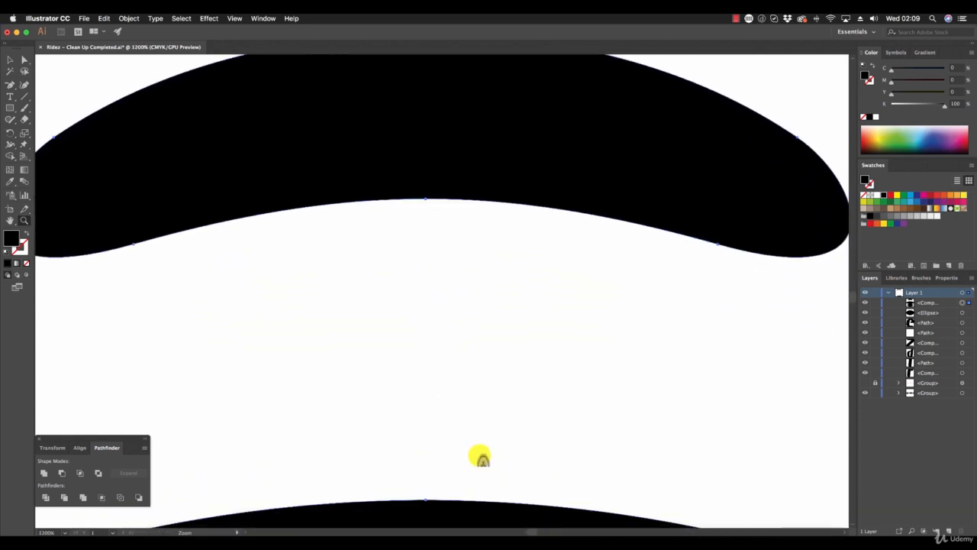
{"action": "left_click", "coordinate": [495, 371], "text": "alt"}
{"action": "left_click", "coordinate": [486, 302], "text": "alt"}
{"action": "left_click", "coordinate": [487, 300], "text": "alt"}
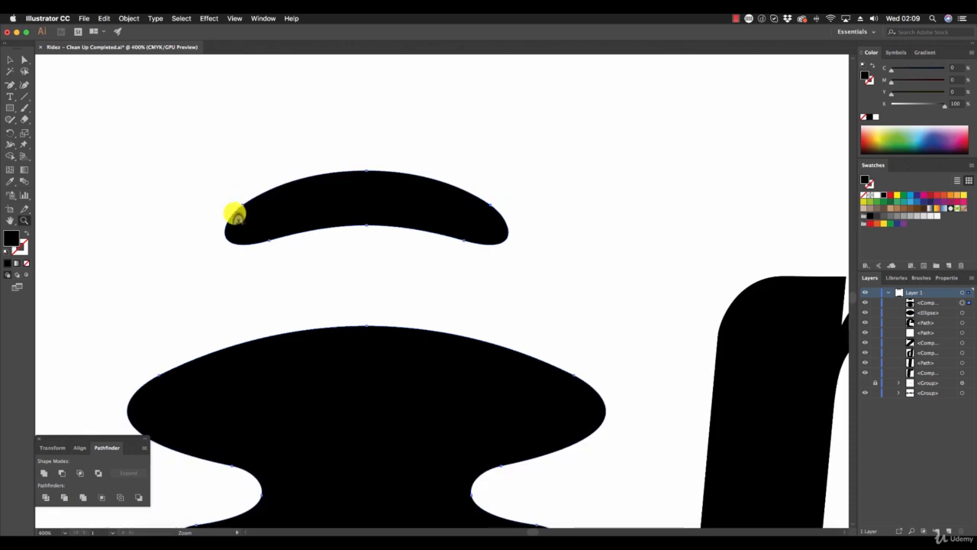
Bring the whole Ridez logo back into view and deselect the symbol
{"action": "left_click", "coordinate": [454, 356], "text": "alt"}
{"action": "left_click", "coordinate": [541, 331], "text": "alt"}
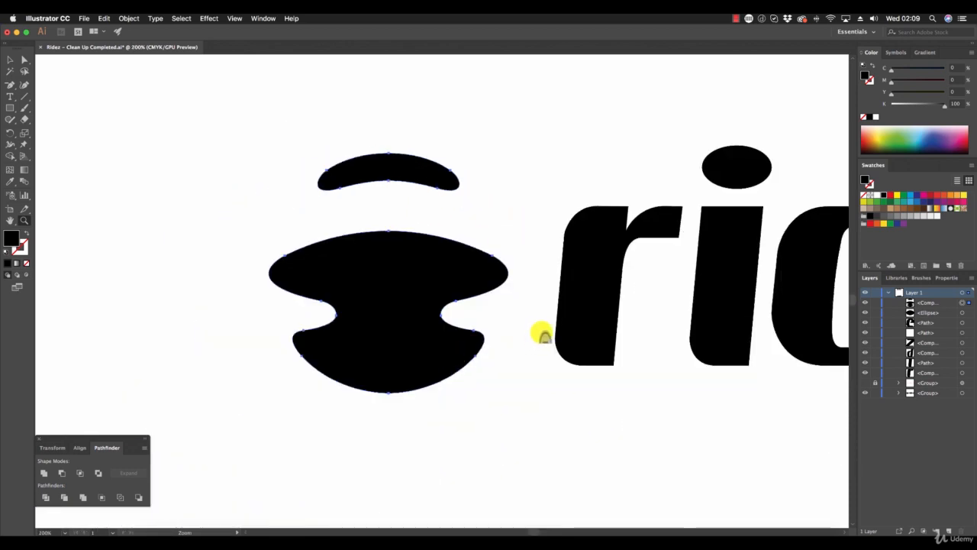
{"action": "left_click", "coordinate": [570, 283], "text": "alt"}
{"action": "left_click", "coordinate": [570, 282], "text": "alt"}
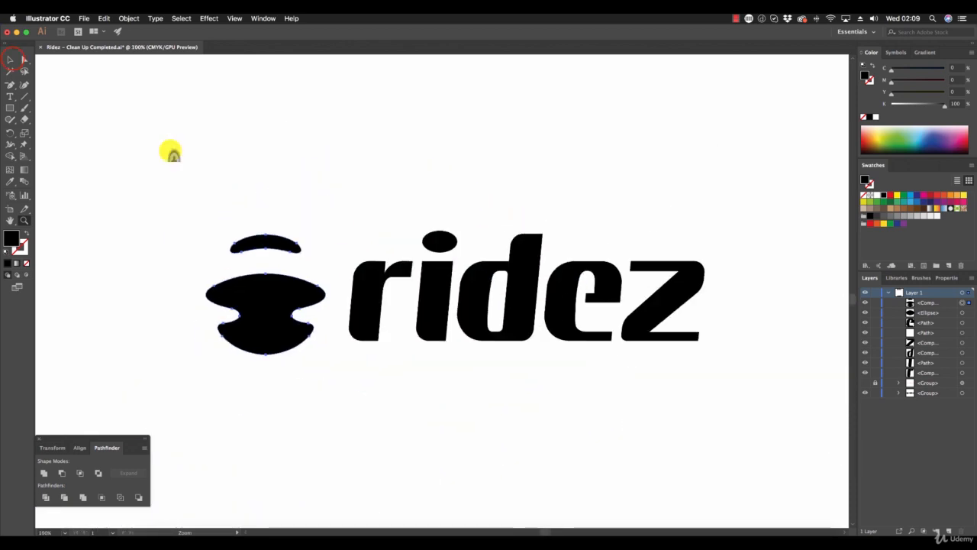
{"action": "left_click", "coordinate": [12, 59]}
{"action": "key", "text": "super+shift+a"}
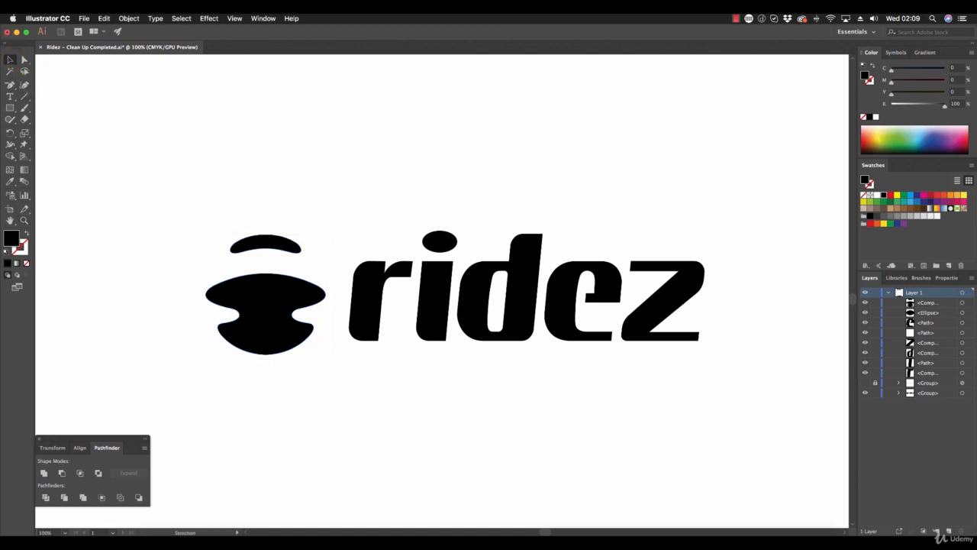